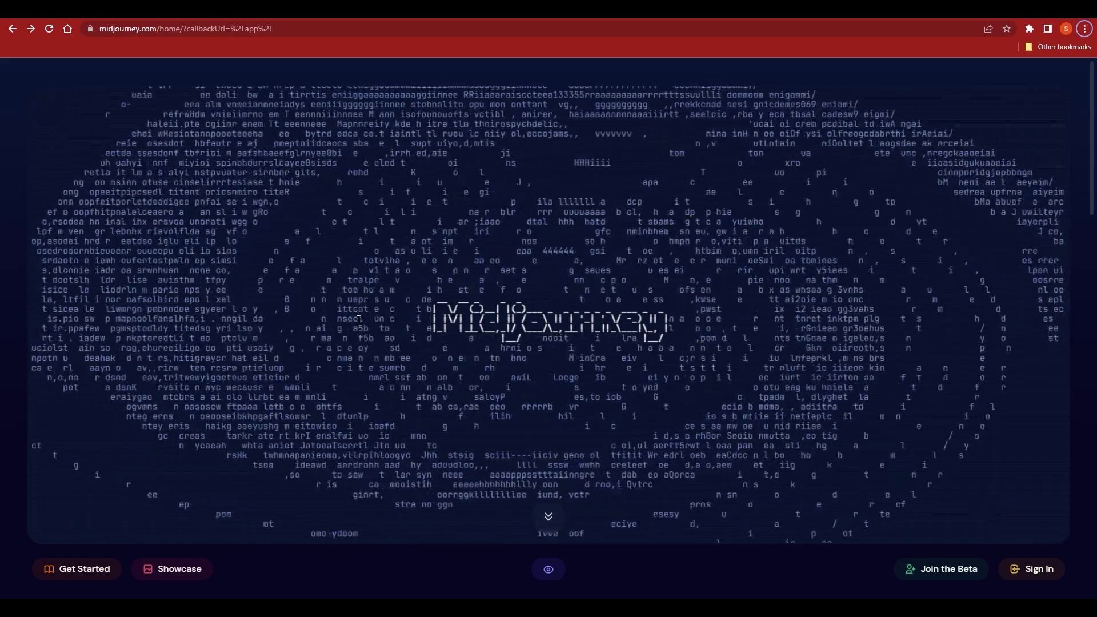
Step: Open Midjourney's Community Showcase and scroll through the grid of recent images
scroll(631, 445, "down", 5)
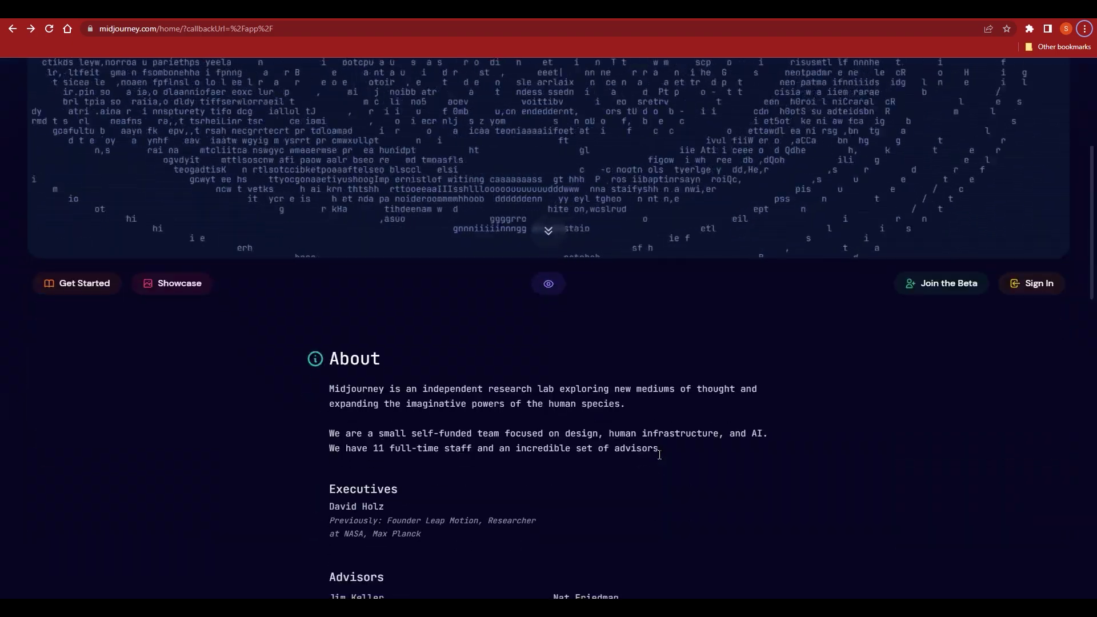
scroll(921, 504, "up", 5)
scroll(921, 504, "down", 3)
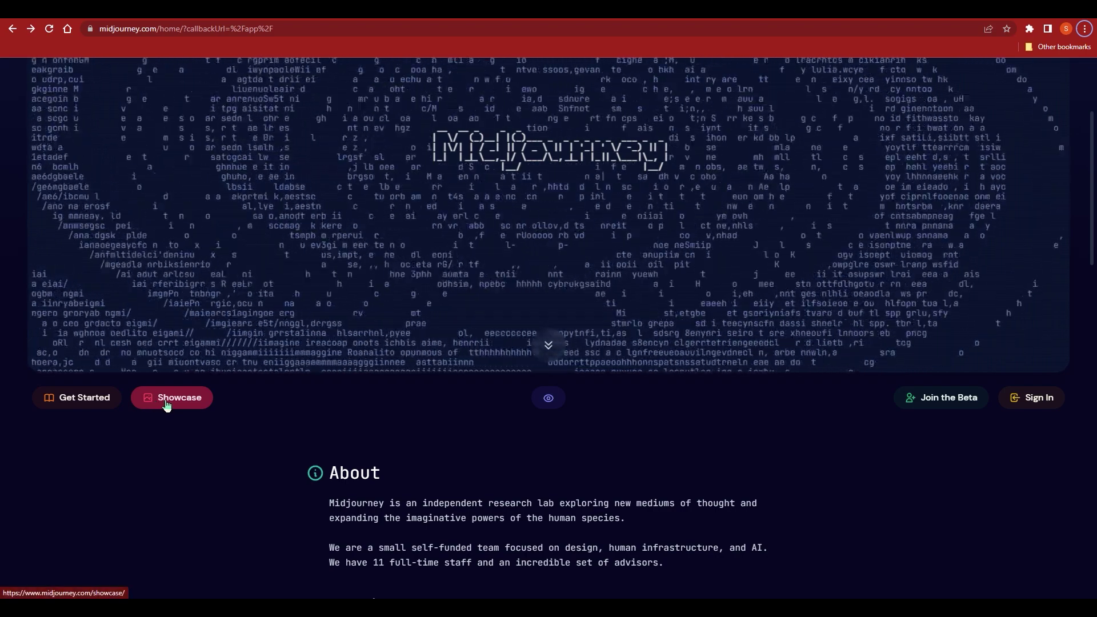
left_click(167, 405)
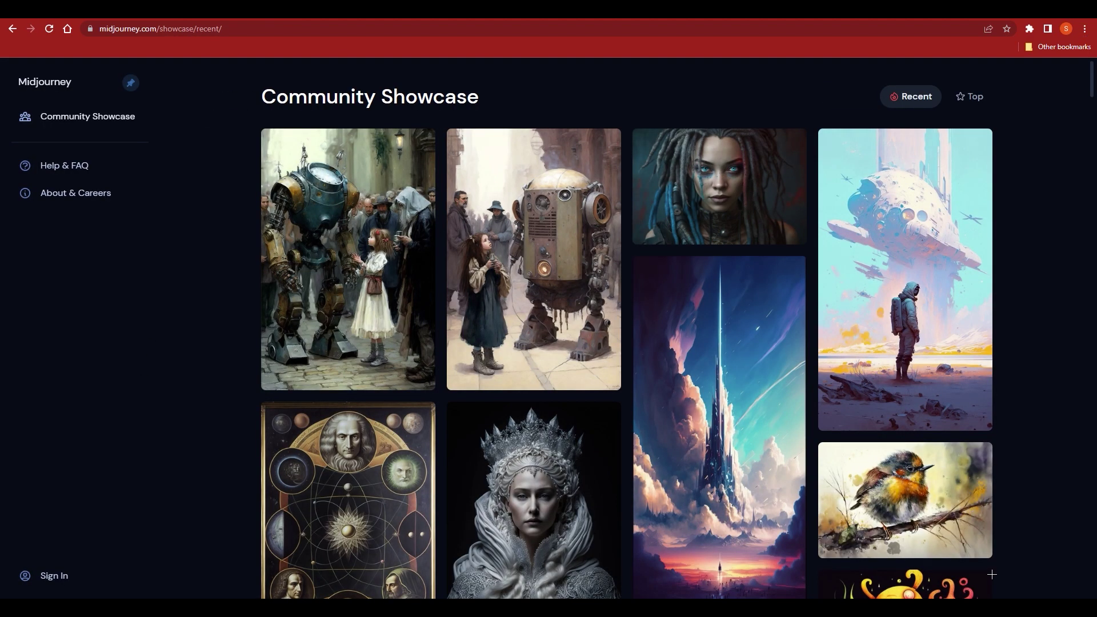
scroll(733, 424, "down", 2)
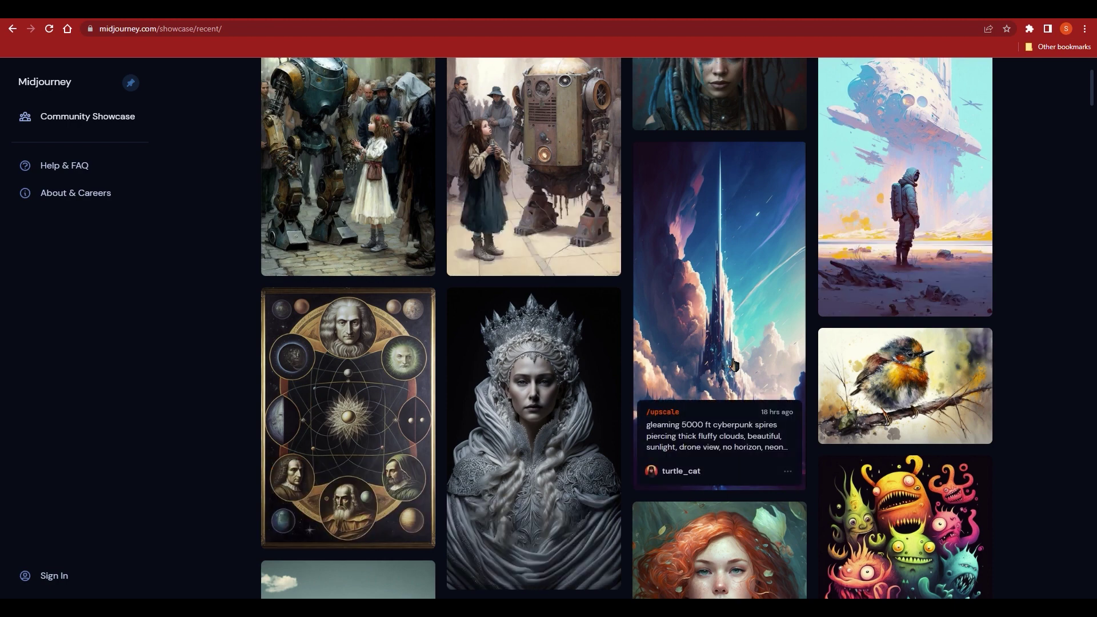
scroll(648, 400, "down", 1)
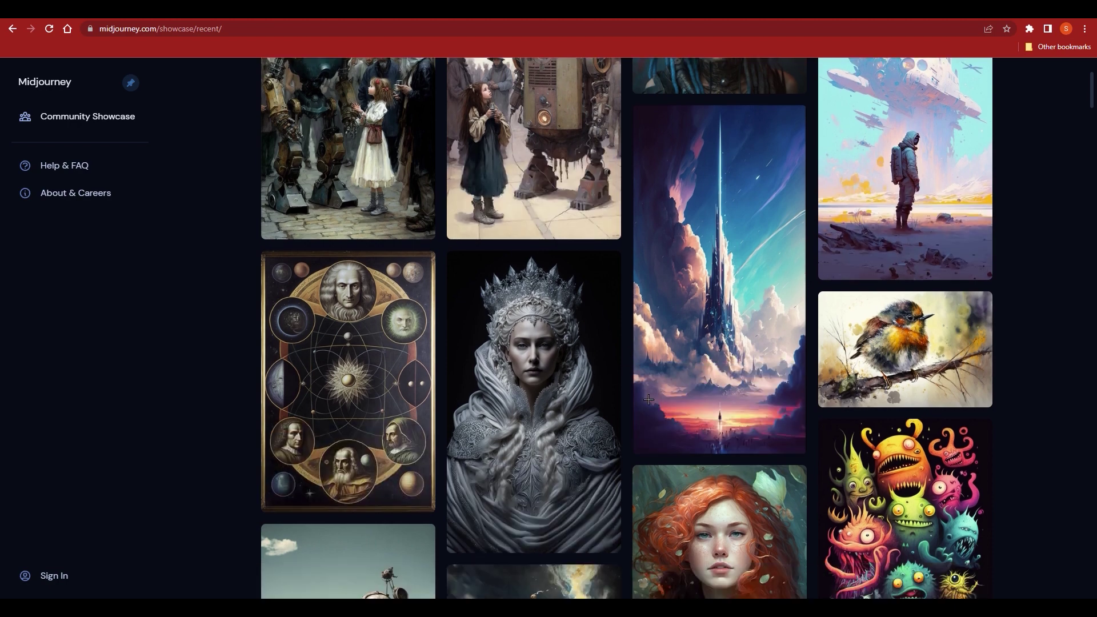
scroll(648, 400, "up", 2)
scroll(645, 382, "down", 8)
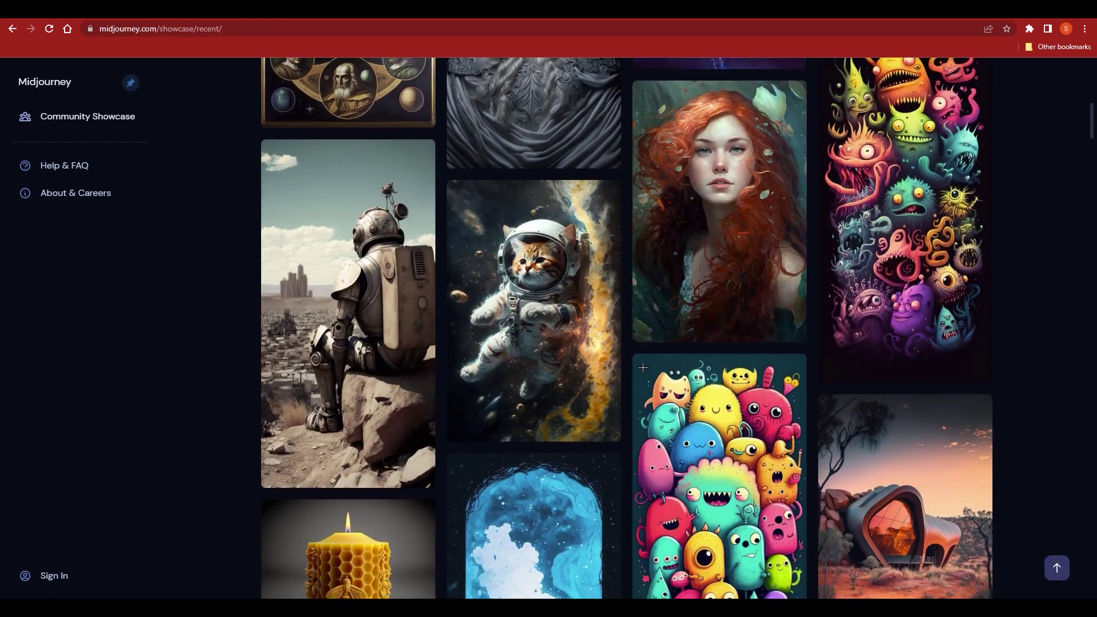
scroll(572, 428, "down", 4)
scroll(503, 486, "up", 1)
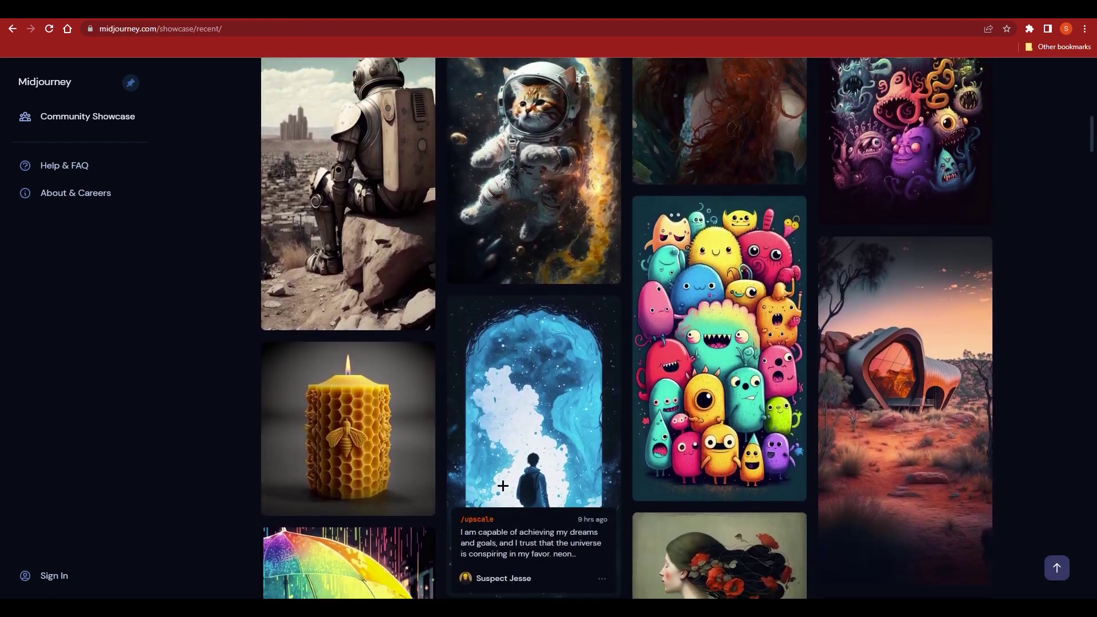
scroll(503, 486, "down", 1)
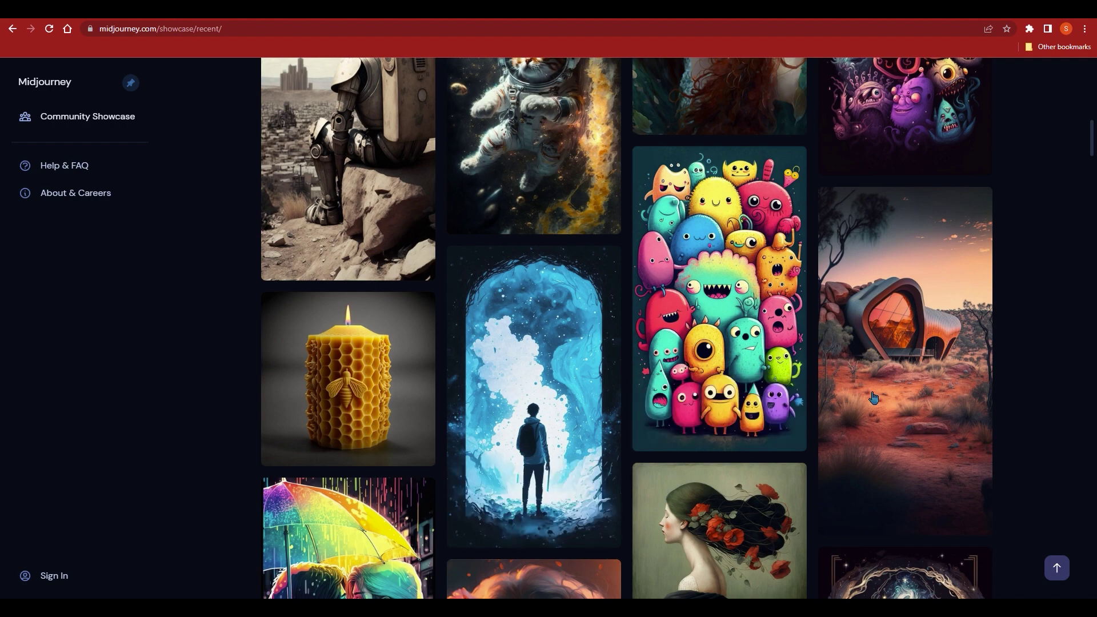
scroll(1047, 361, "down", 6)
scroll(1048, 361, "down", 8)
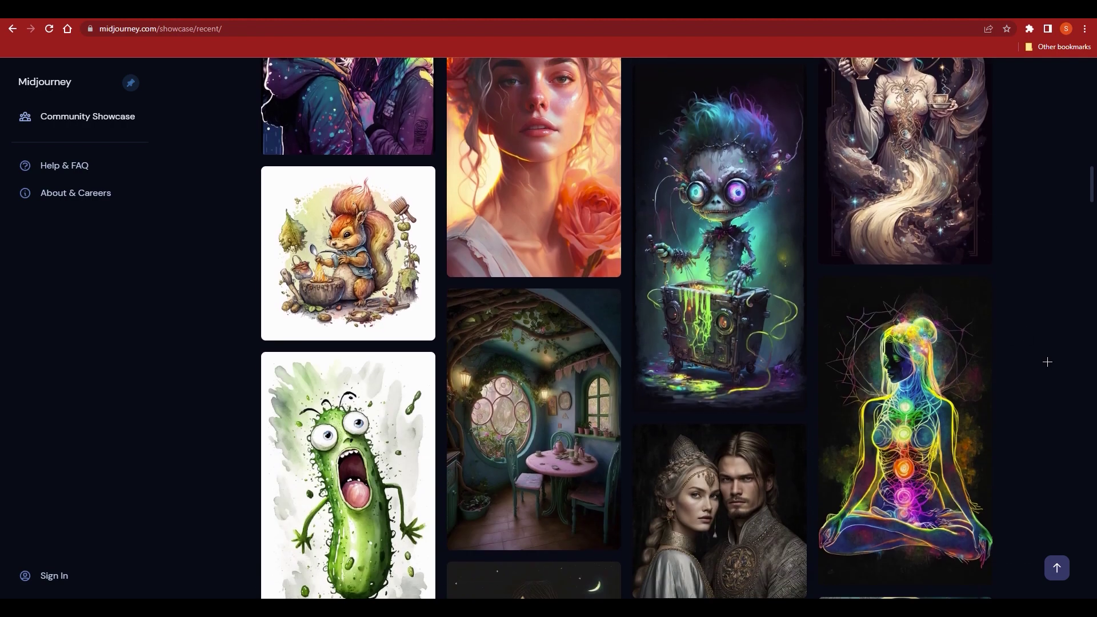
scroll(1047, 361, "down", 6)
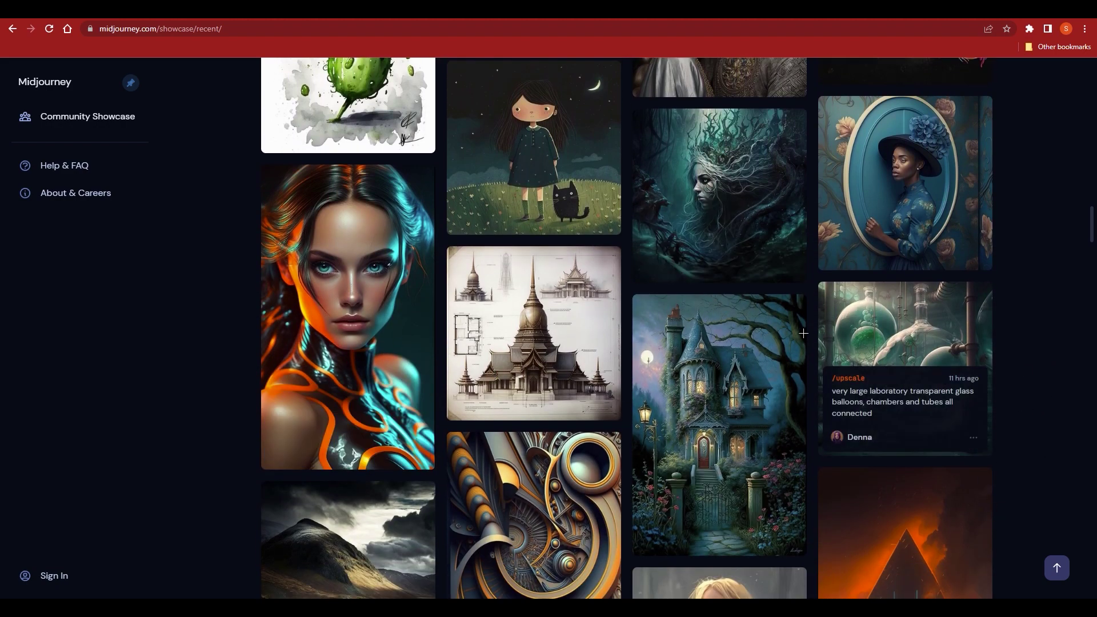
scroll(1000, 394, "up", 8)
scroll(999, 392, "up", 1)
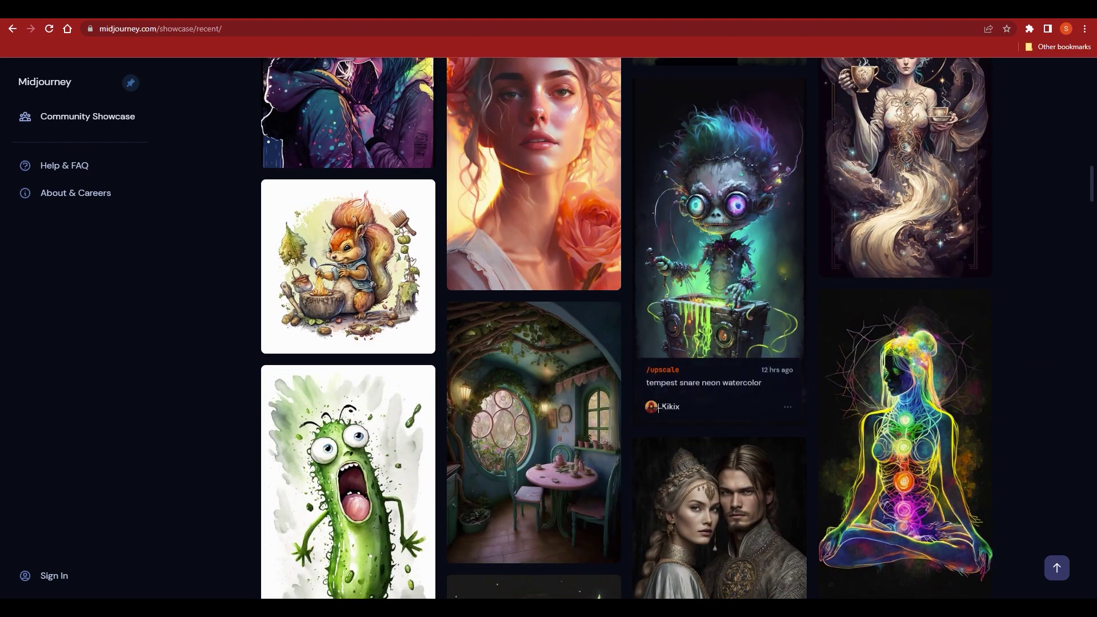
scroll(726, 379, "up", 7)
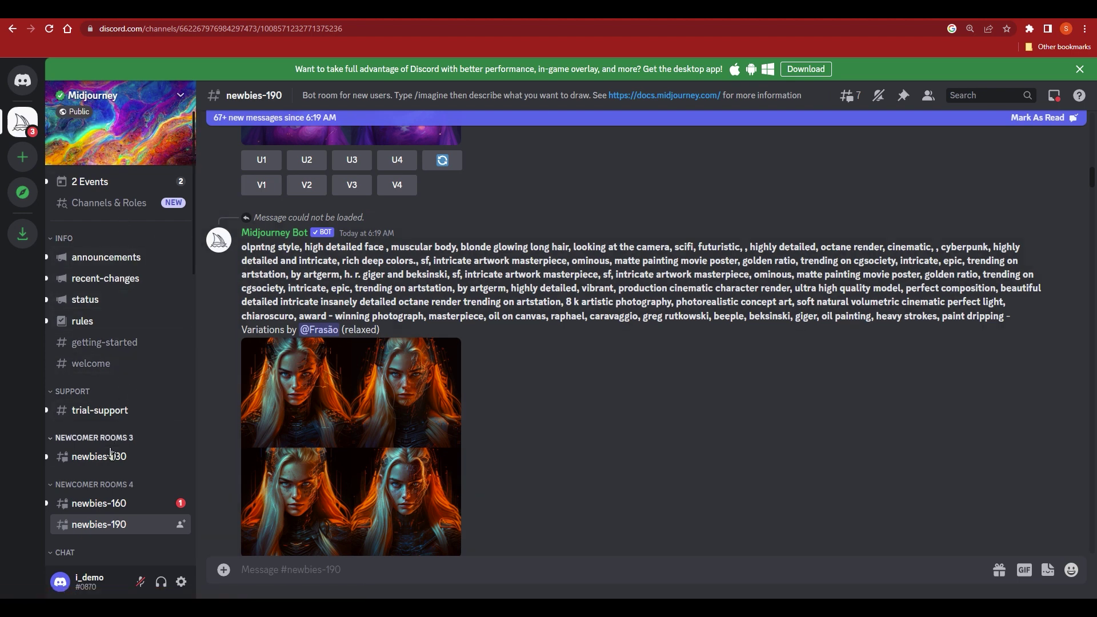
mouse_move(103, 459)
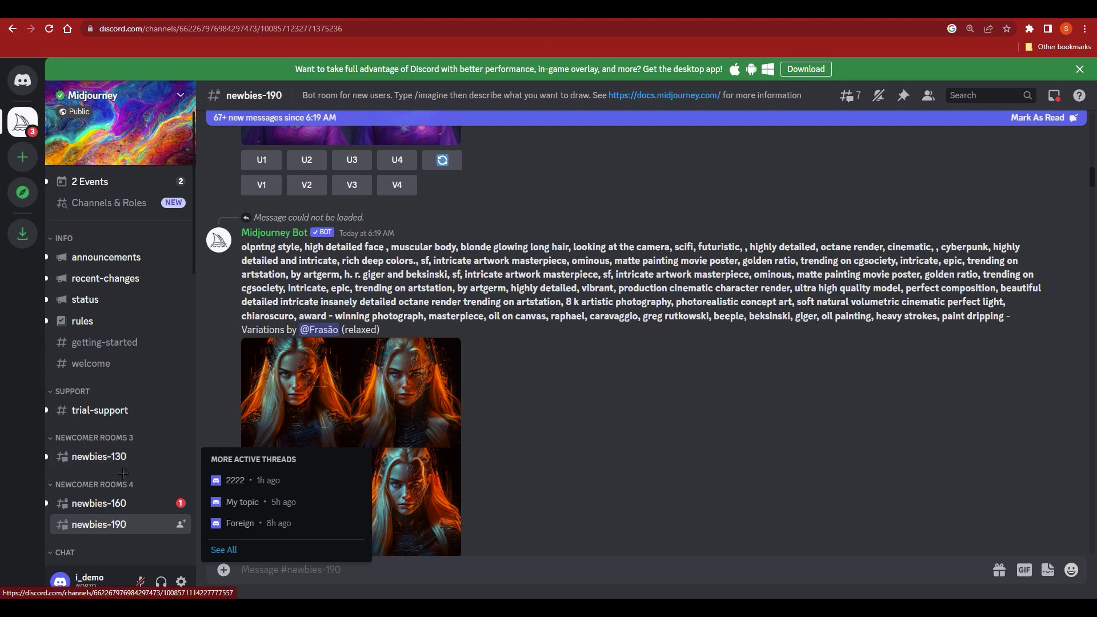
scroll(117, 455, "down", 2)
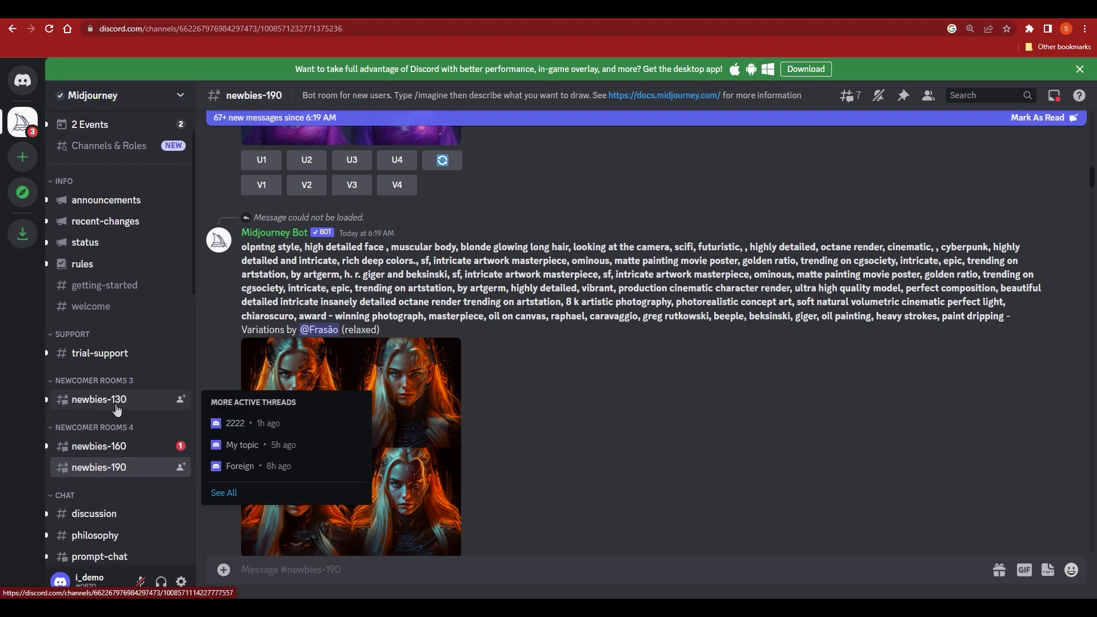
mouse_move(123, 477)
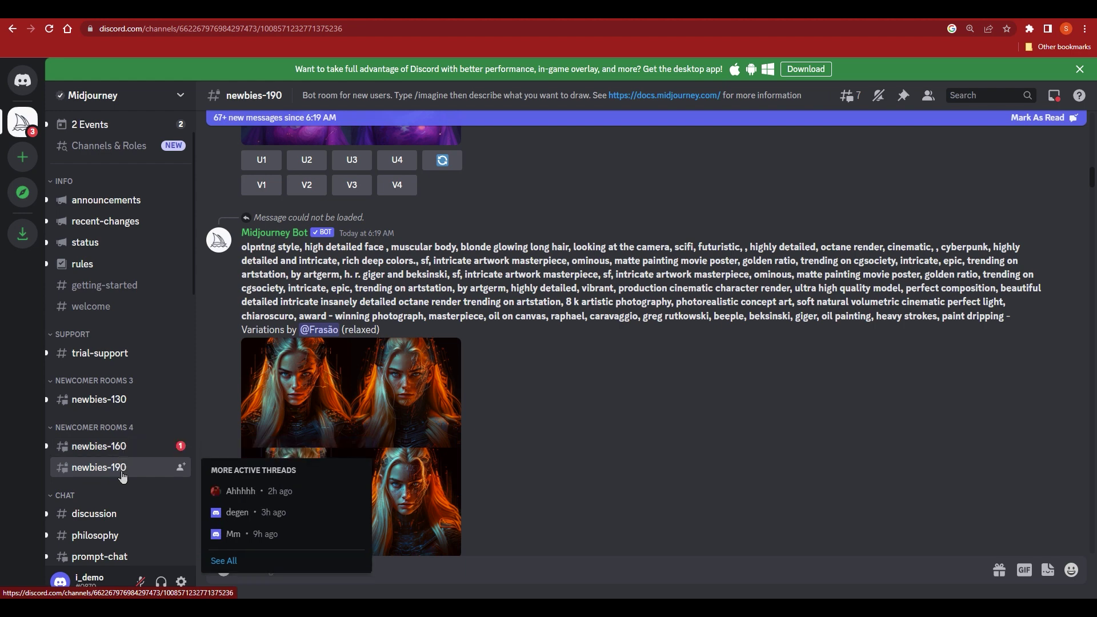
left_click(125, 446)
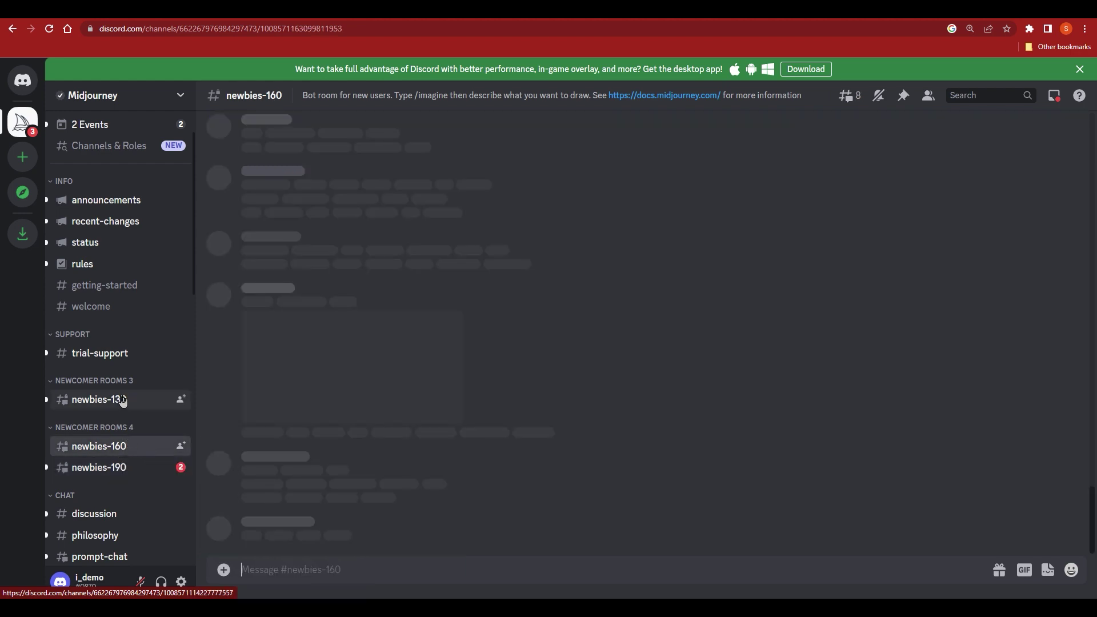
left_click(118, 447)
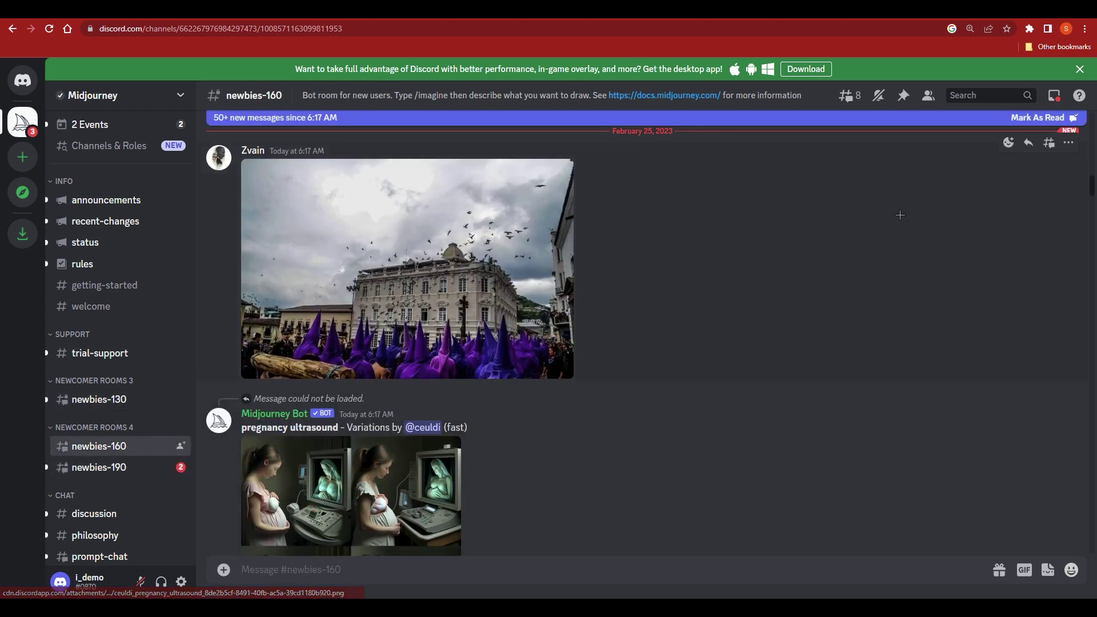
scroll(900, 224, "down", 2)
scroll(490, 221, "down", 4)
scroll(489, 221, "down", 4)
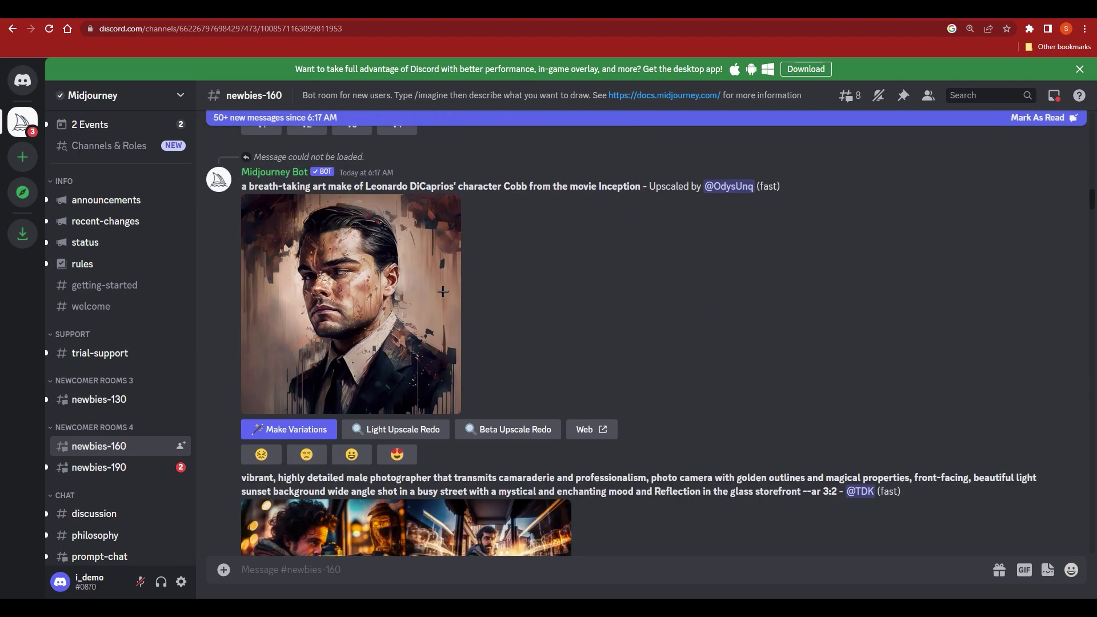
scroll(434, 286, "down", 5)
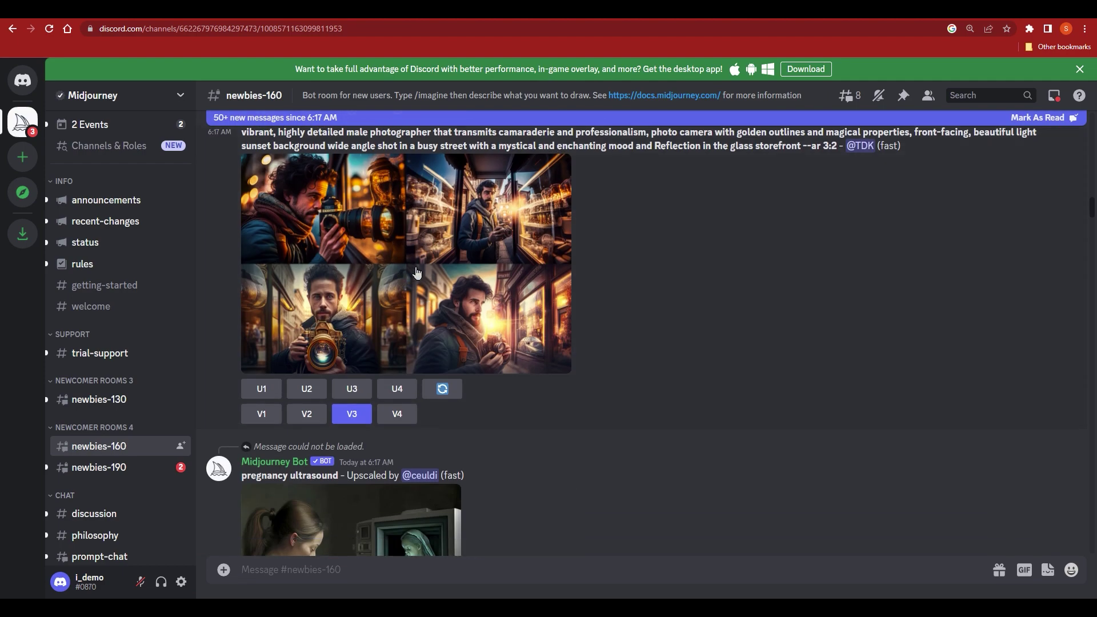
scroll(424, 269, "down", 10)
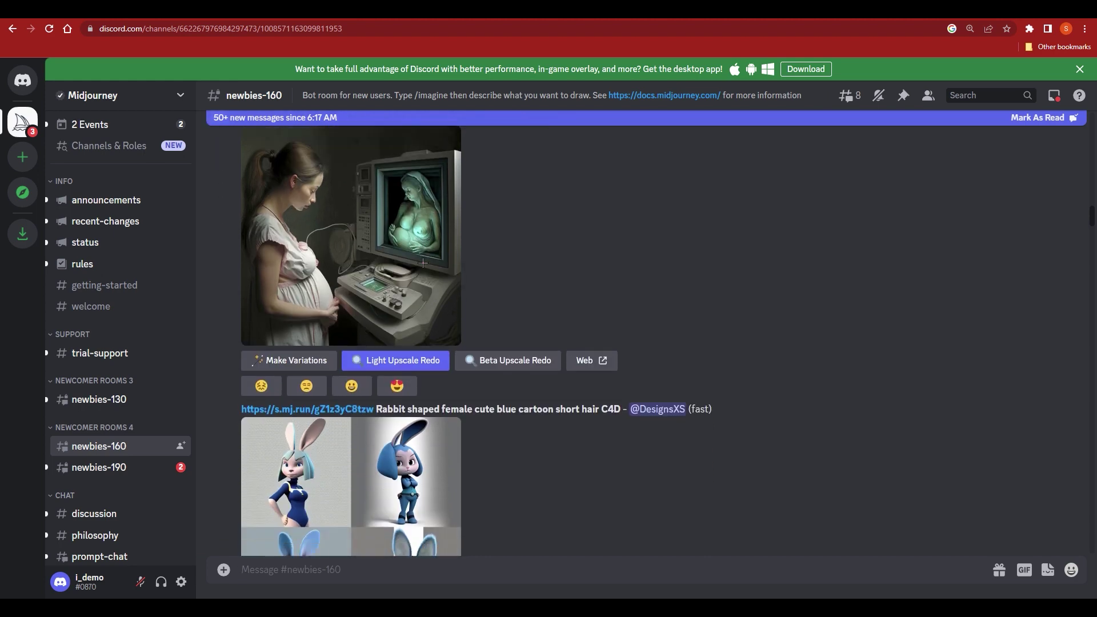
scroll(423, 263, "down", 12)
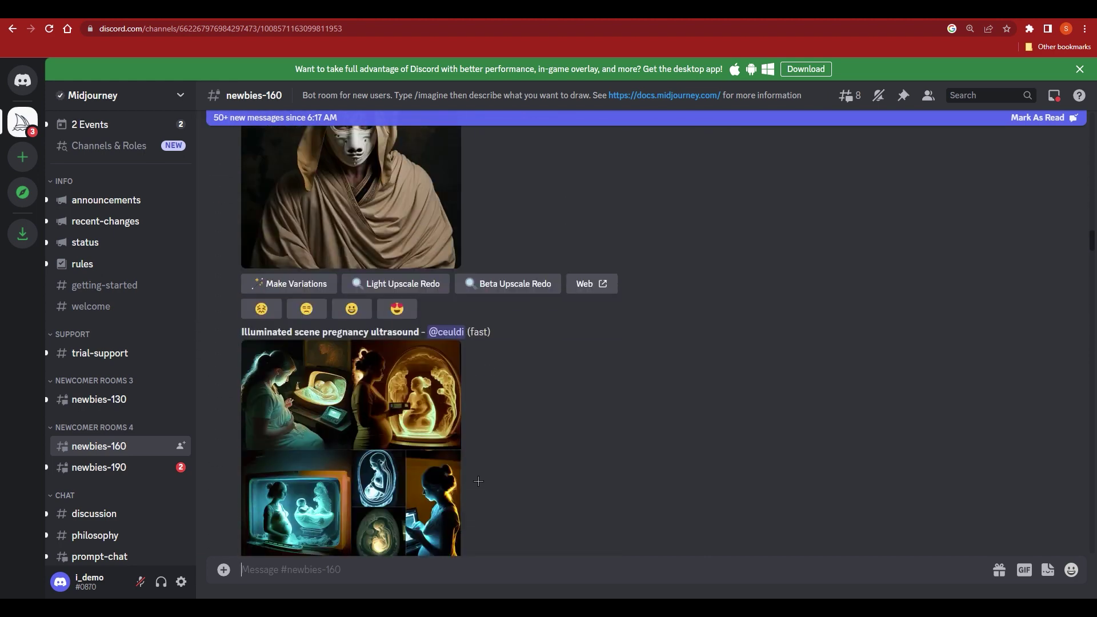
left_click(128, 471)
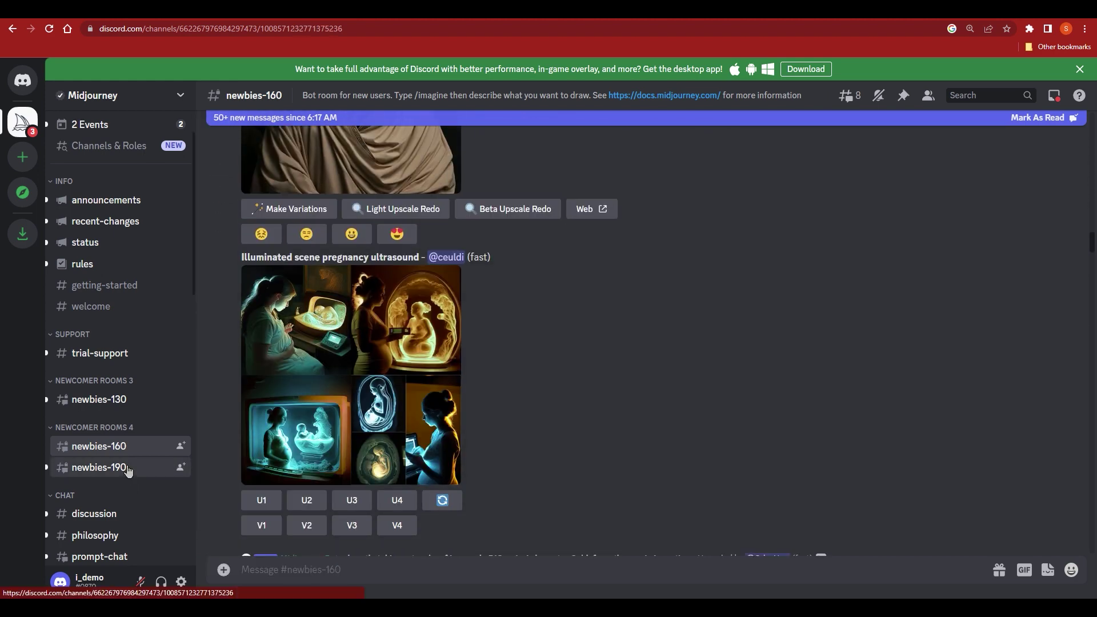
mouse_move(126, 459)
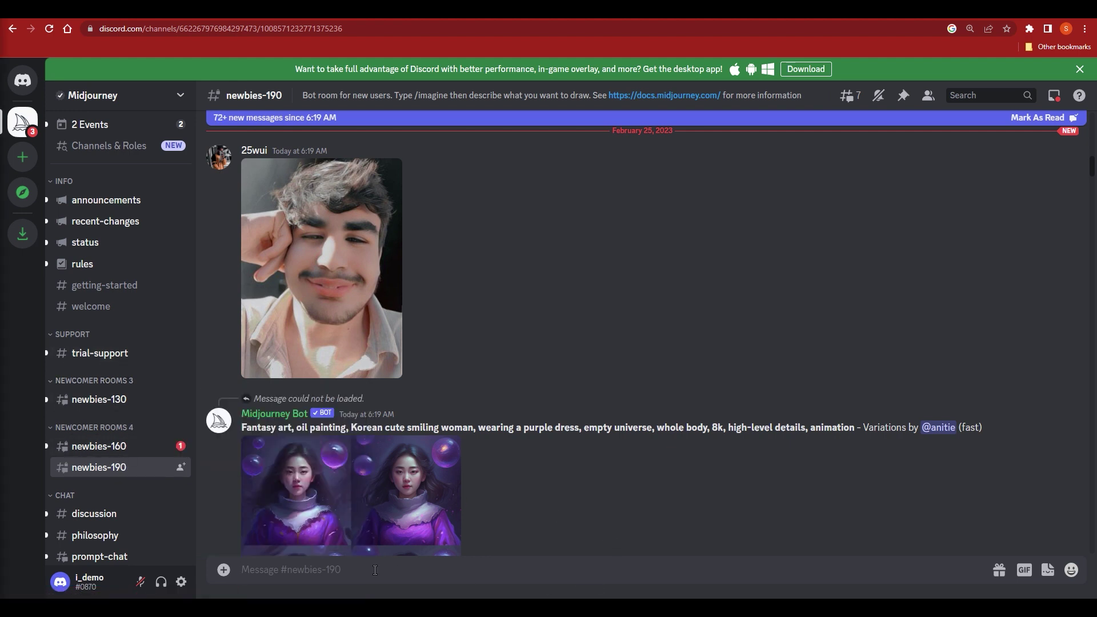
Step: Start /imagine and paste the 'Sun rising over mountains::2 T shirt design' prompt ending --ar 3:2
type("/")
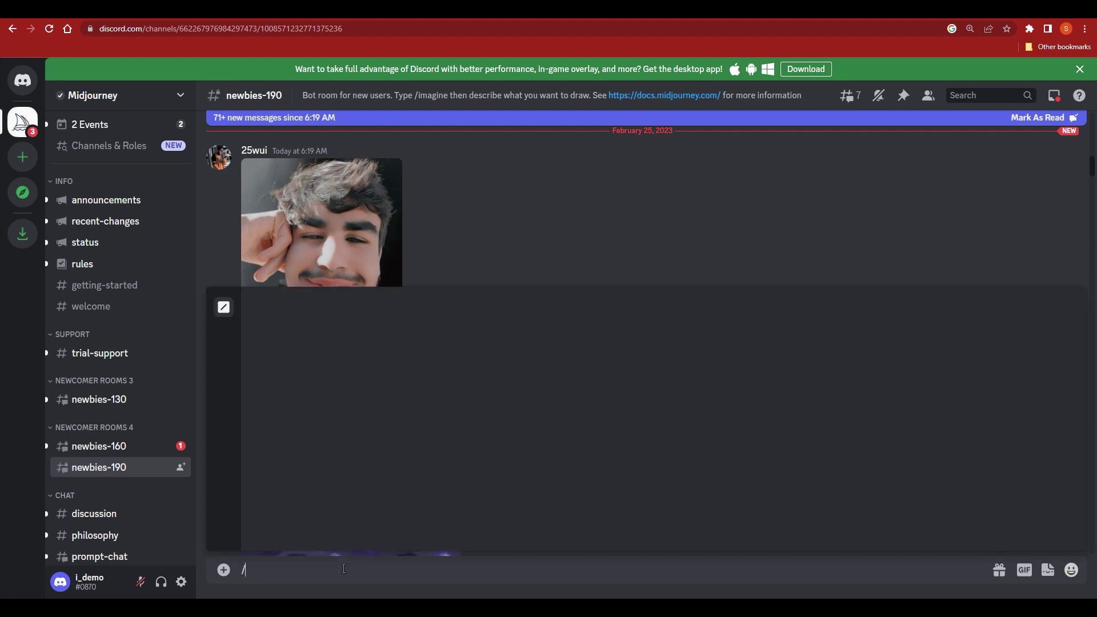
type("ima")
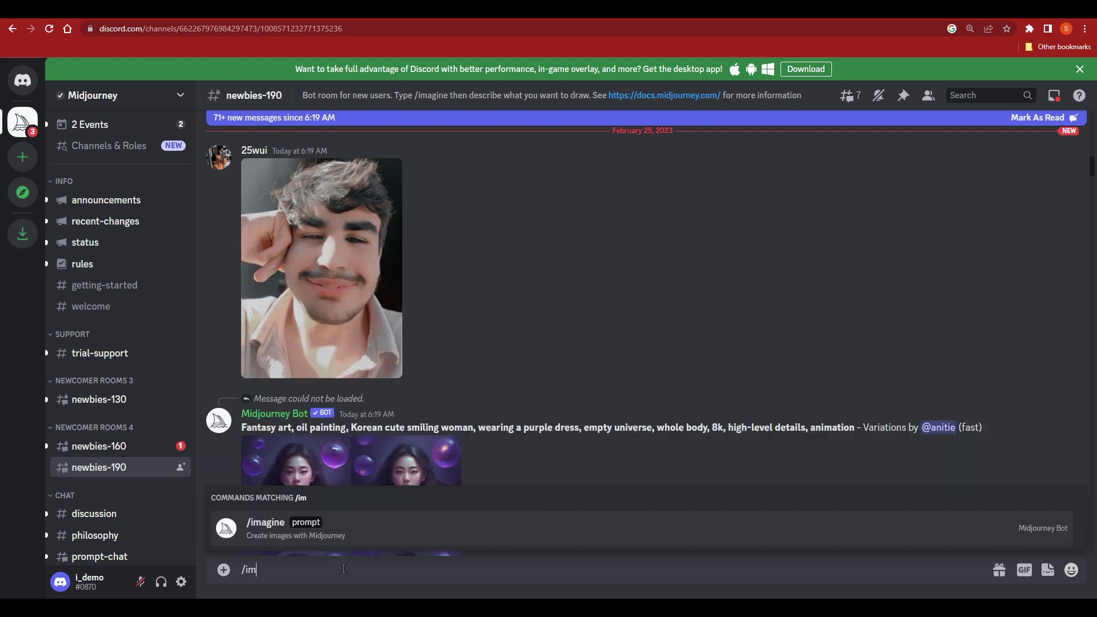
key("Tab")
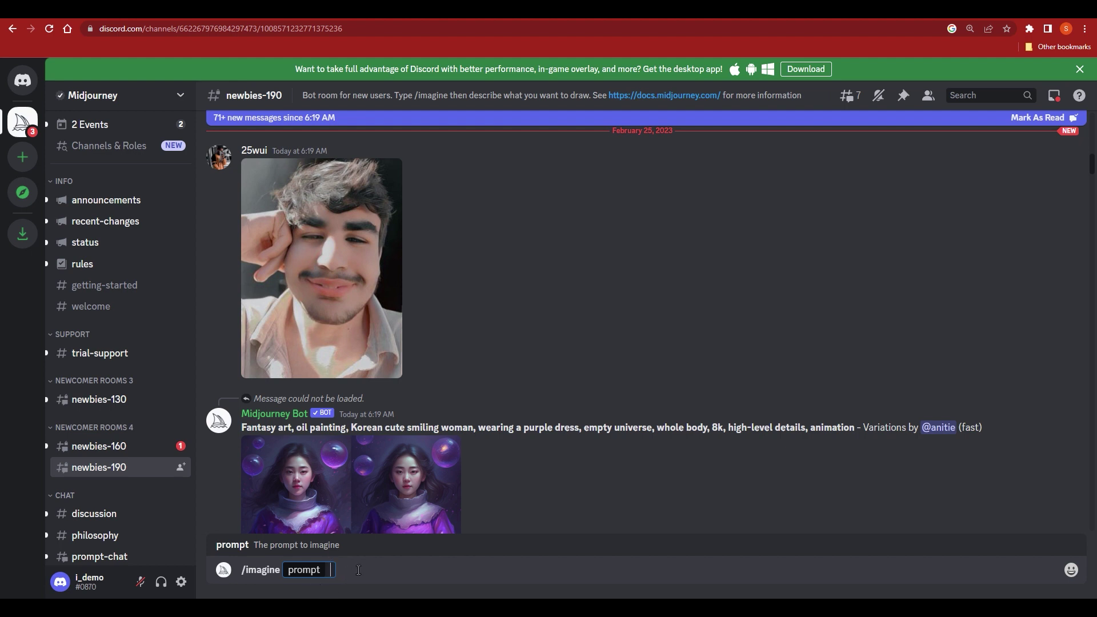
type("Sun rising over mountains::2 T shirt design, flock of birds flying overhead, circular design, circular border, wide view + color pen and ink, illustration, realistic, 8K, cinematic, atmospheric, epic composition, pastel colors, natural lighting, black background --no watermark --v 4 --q 2 --ar 3:2")
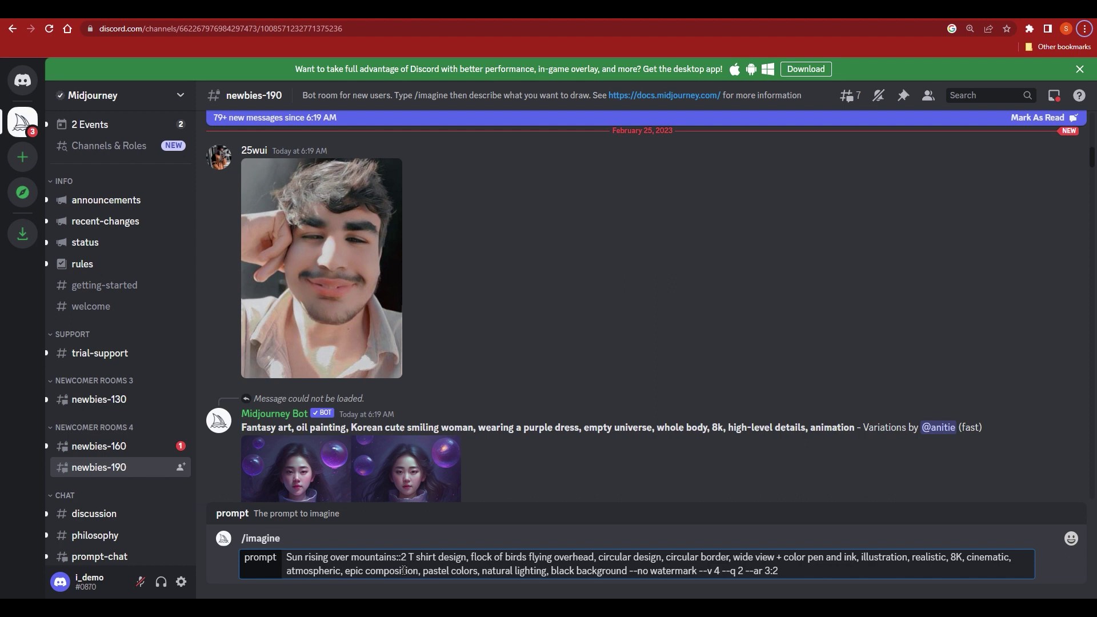
left_click_drag(409, 556, 400, 556)
left_click(435, 558)
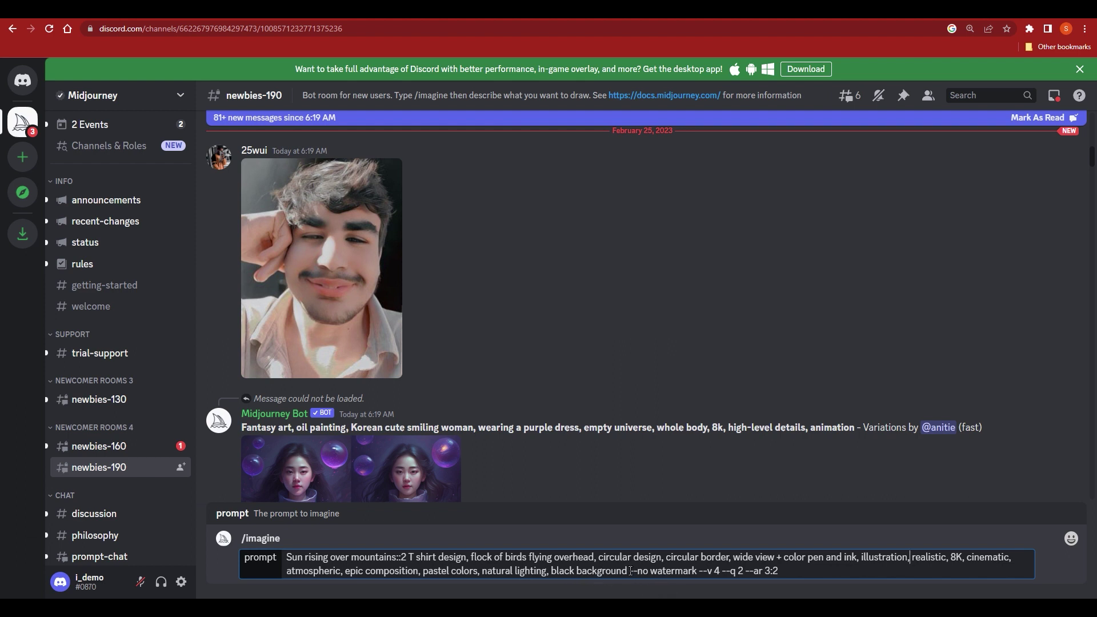
left_click_drag(631, 571, 641, 570)
left_click(666, 571)
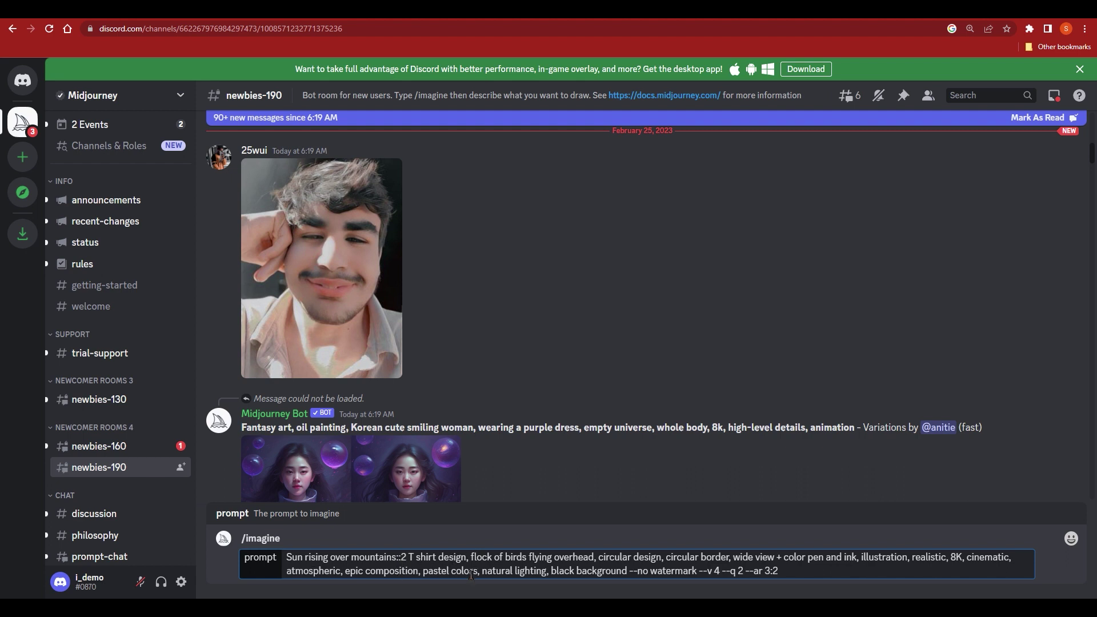
double_click(402, 557)
left_click(591, 571)
left_click_drag(631, 572, 690, 572)
left_click(628, 572)
left_click_drag(730, 572, 746, 571)
left_click(745, 570)
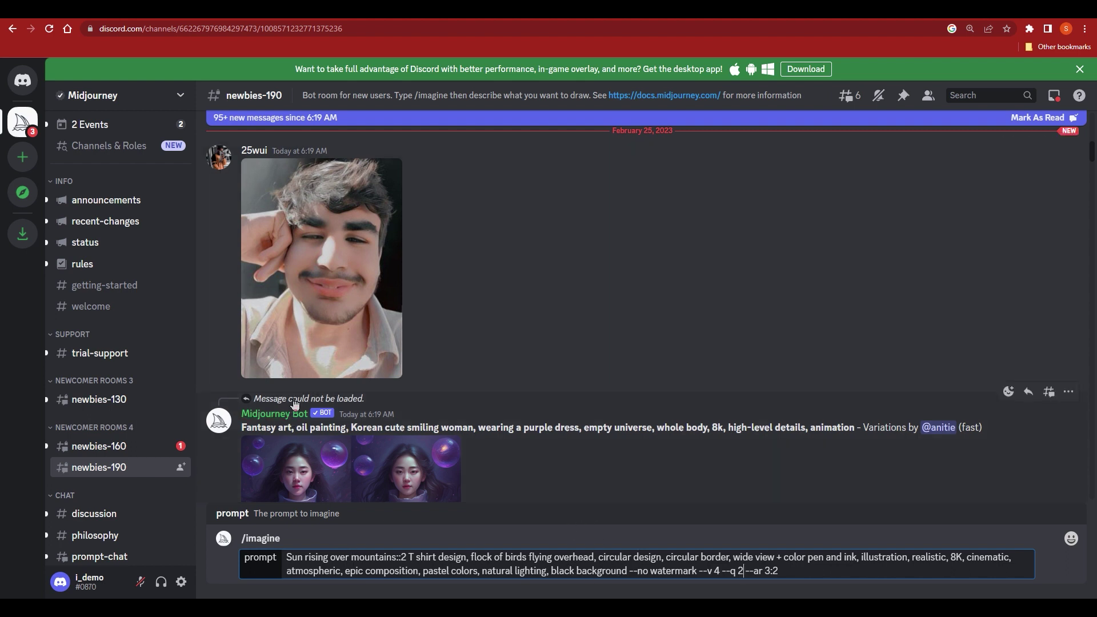
scroll(260, 393, "up", 1)
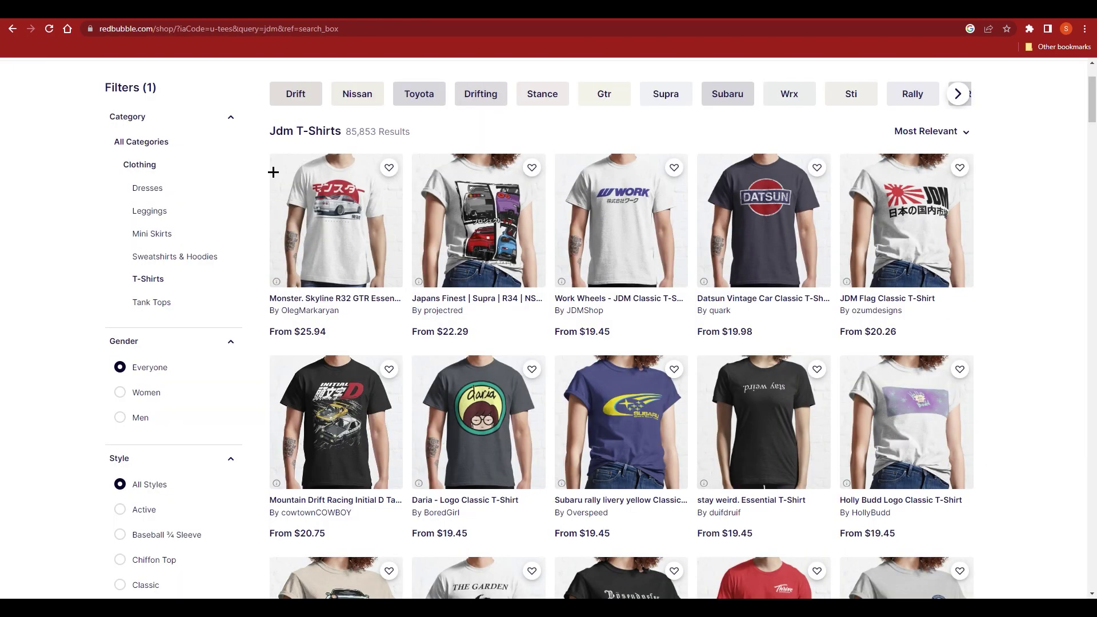
scroll(629, 394, "down", 5)
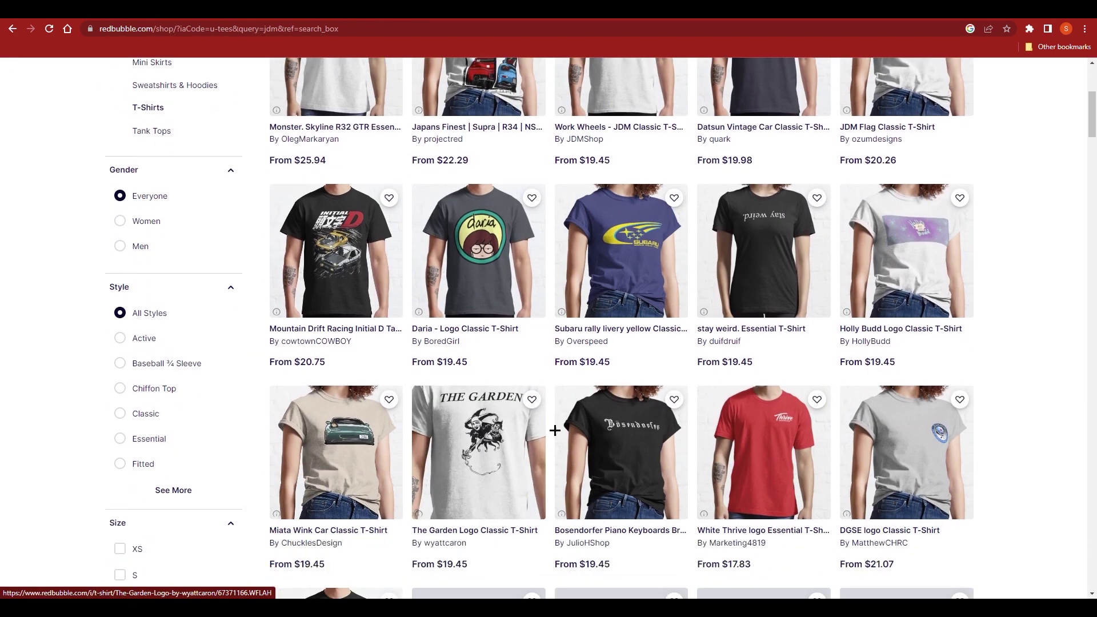
scroll(791, 507, "down", 2)
scroll(931, 463, "down", 5)
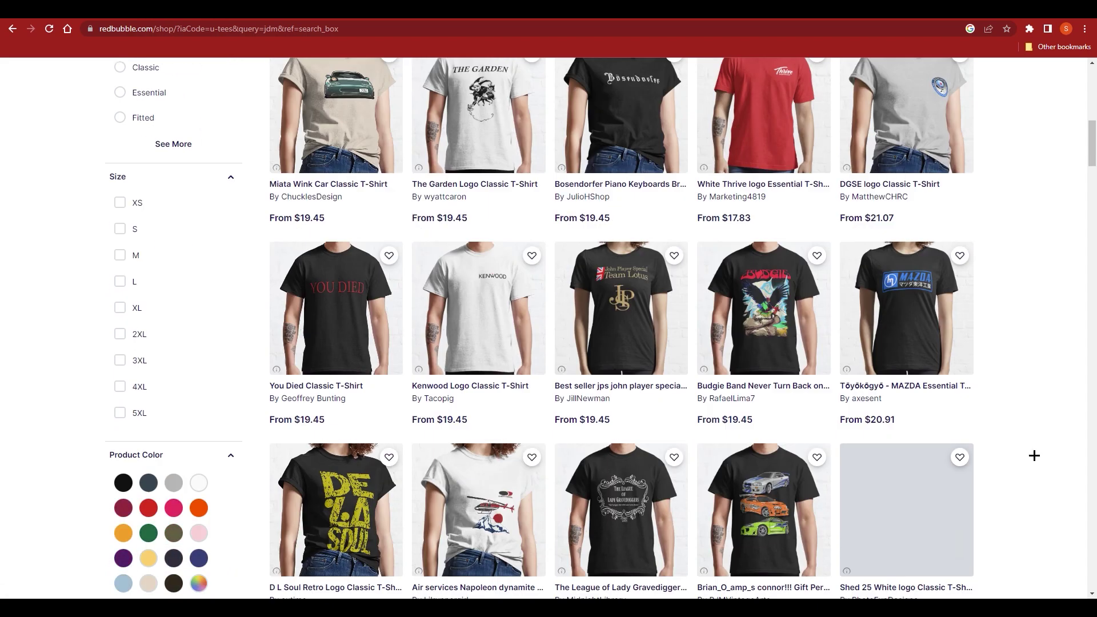
scroll(387, 203, "up", 3)
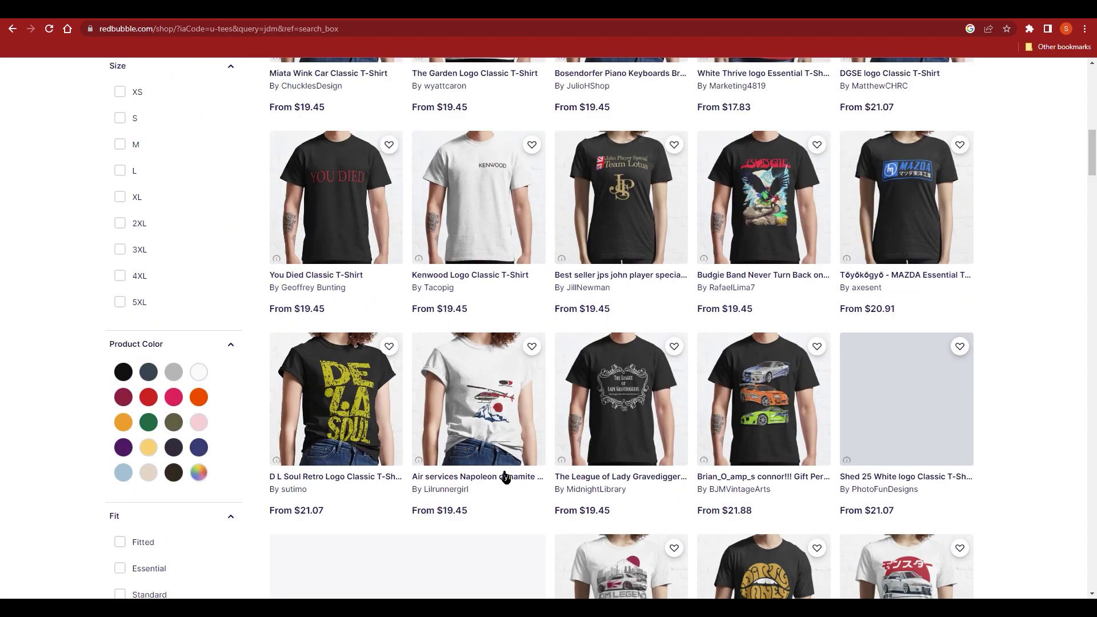
scroll(387, 311, "up", 9)
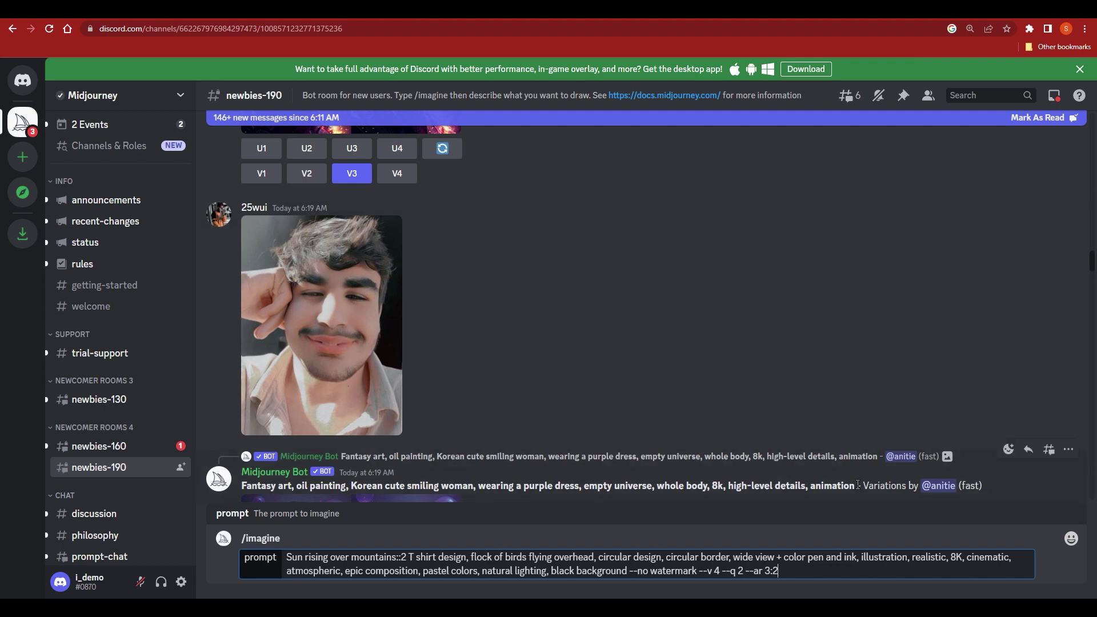
Step: Submit the mountain-sunrise prompt and view the resulting four-design grid enlarged
key("Return")
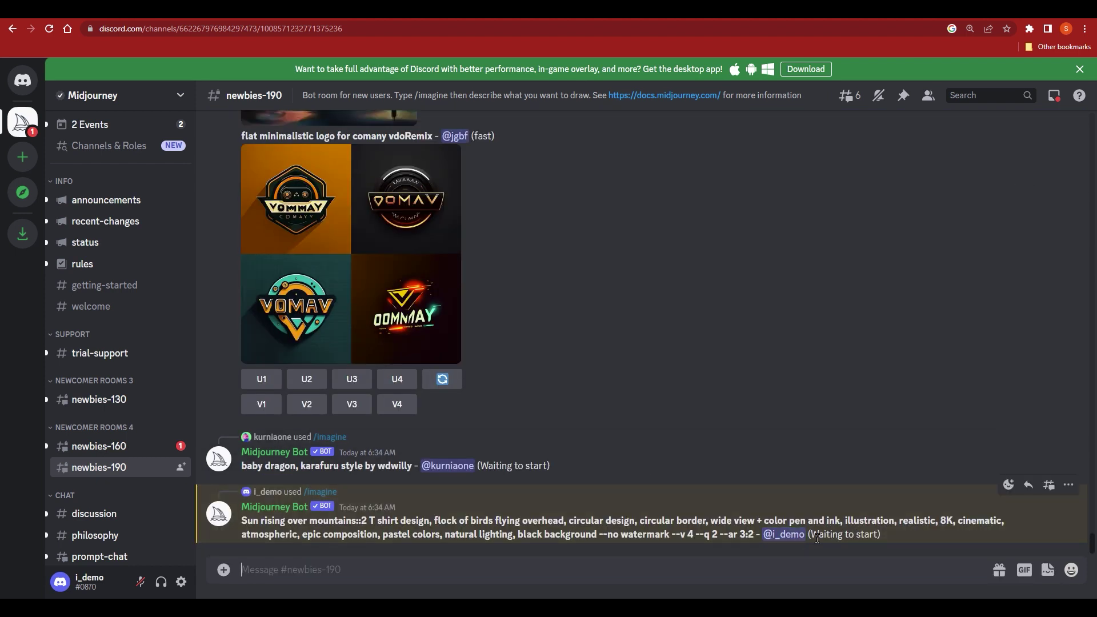
left_click_drag(808, 466, 889, 466)
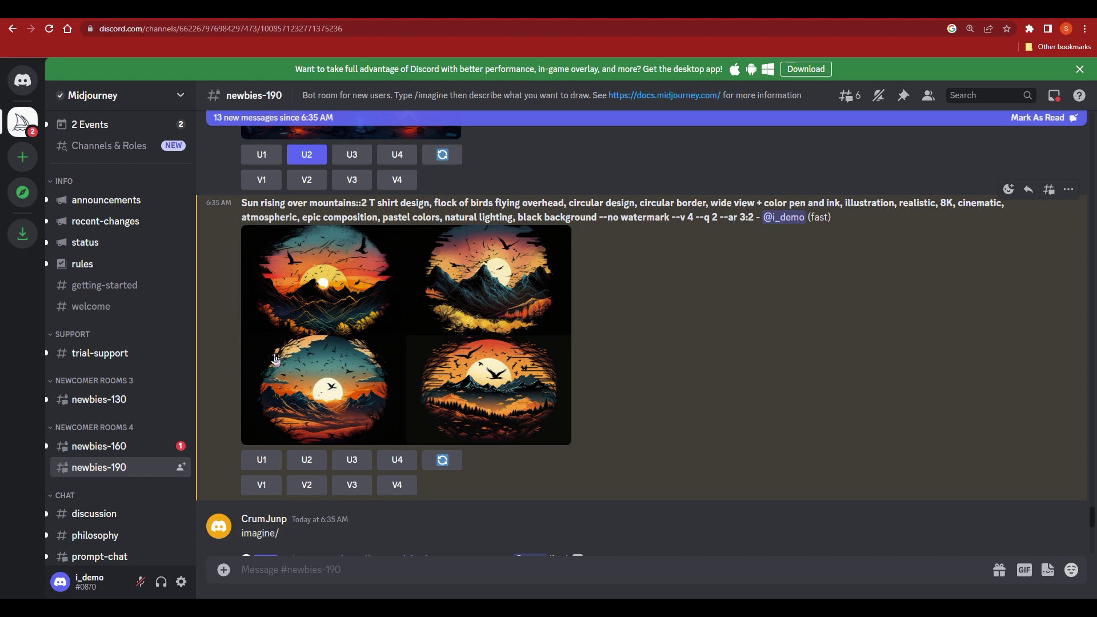
left_click(404, 343)
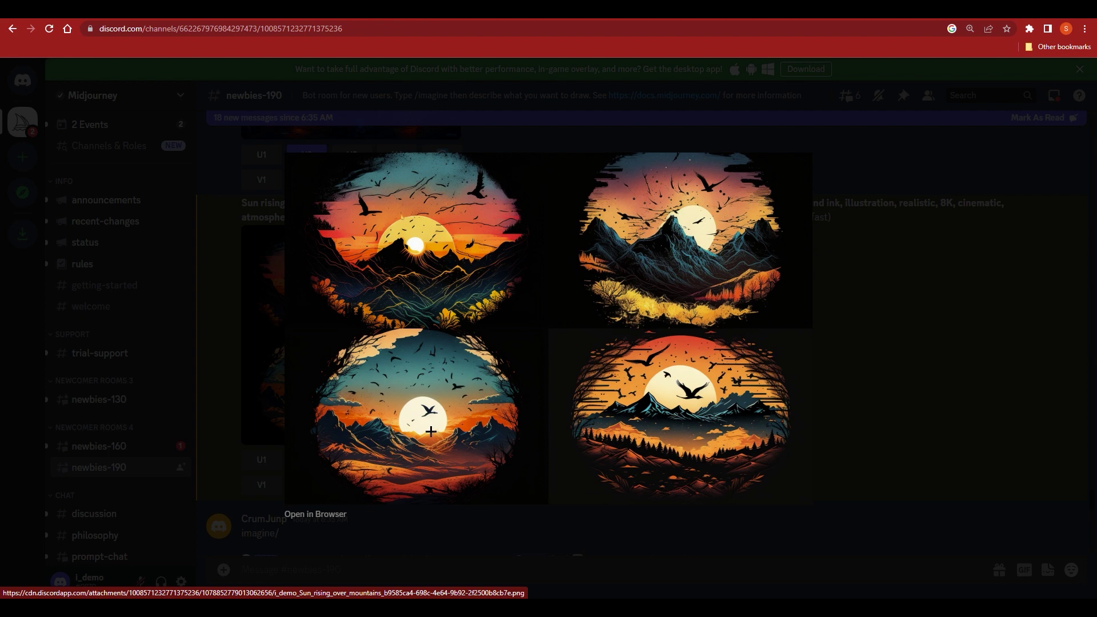
Step: Close the enlarged grid preview to return to the newbies-190 channel
left_click(861, 444)
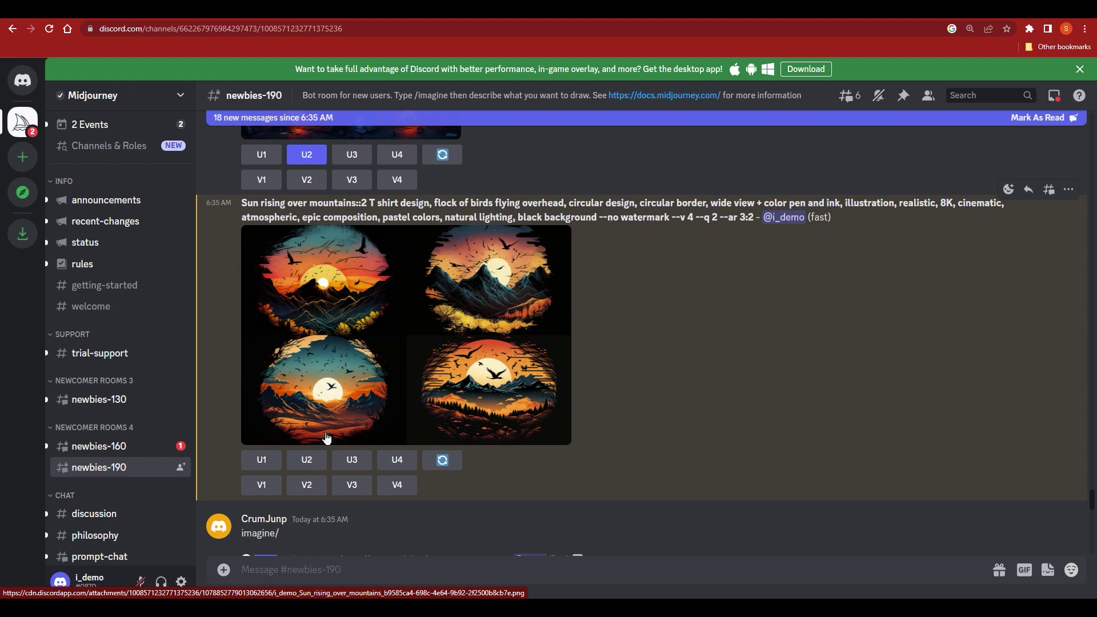
left_click(269, 467)
Step: Upscale the top-right yellow-tree design with U2 and scroll the chat while it renders
left_click(307, 461)
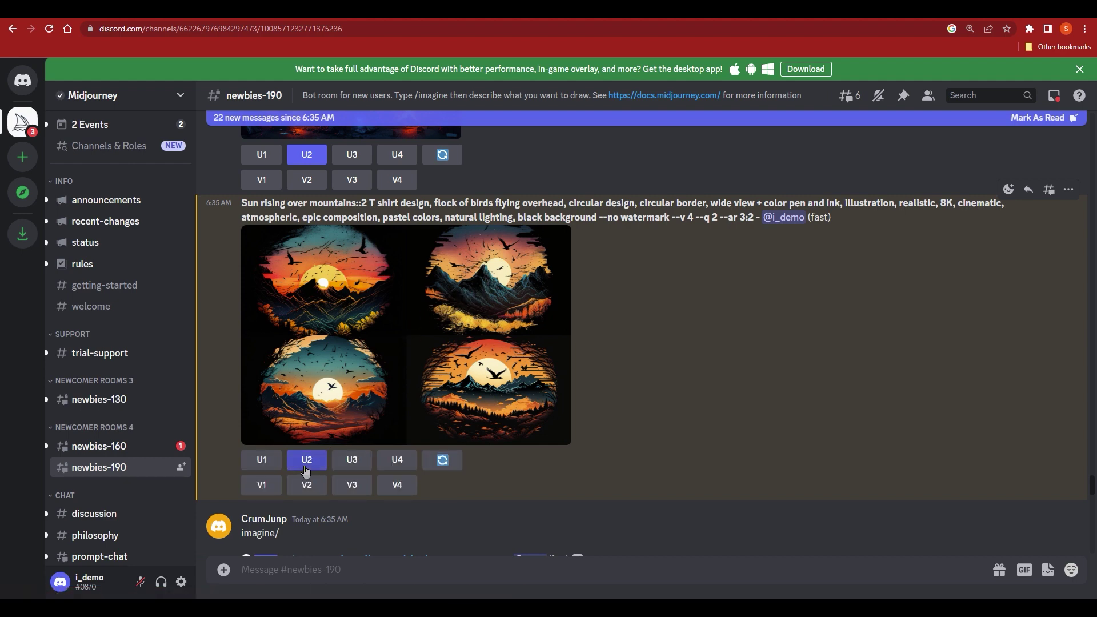
scroll(541, 381, "down", 2)
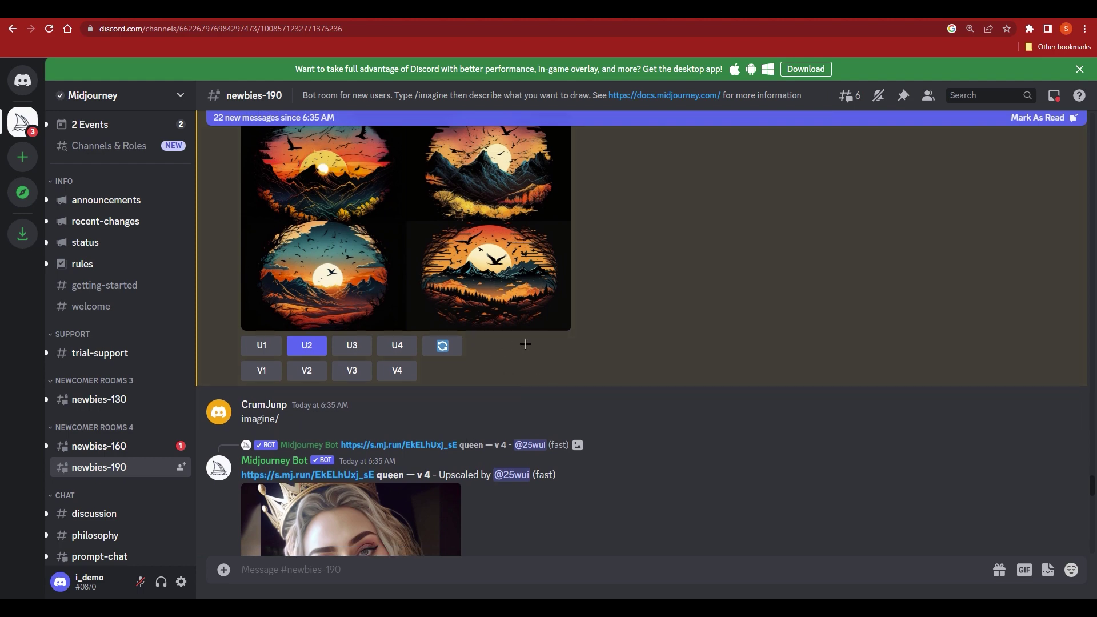
scroll(491, 359, "up", 1)
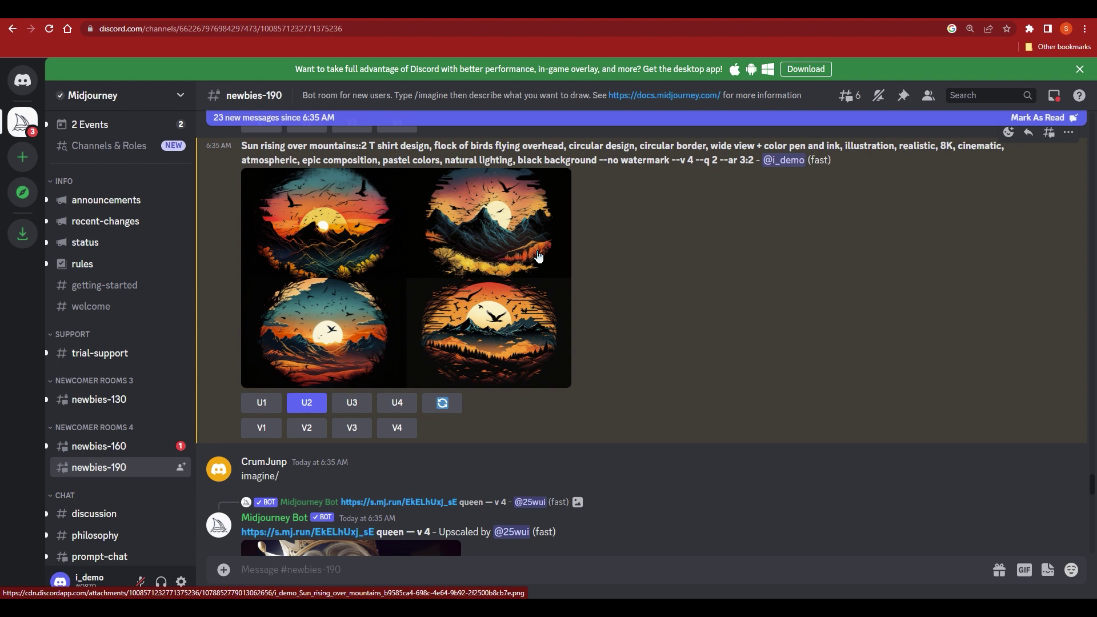
scroll(628, 422, "down", 10)
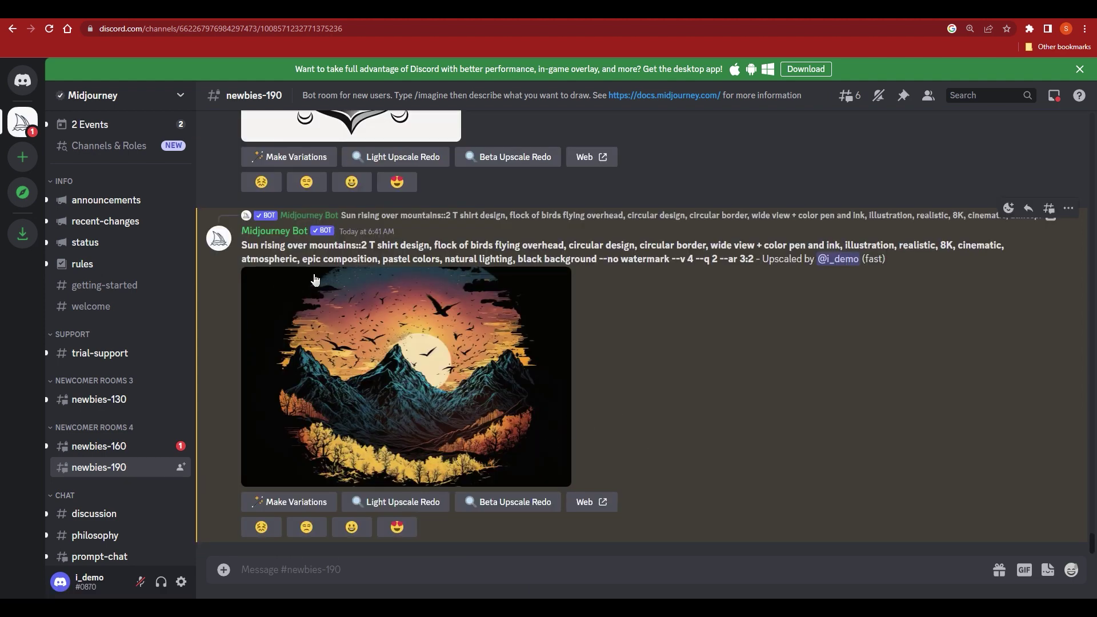
Step: Enlarge the upscaled sunrise image and open it full size in a browser tab
left_click(367, 403)
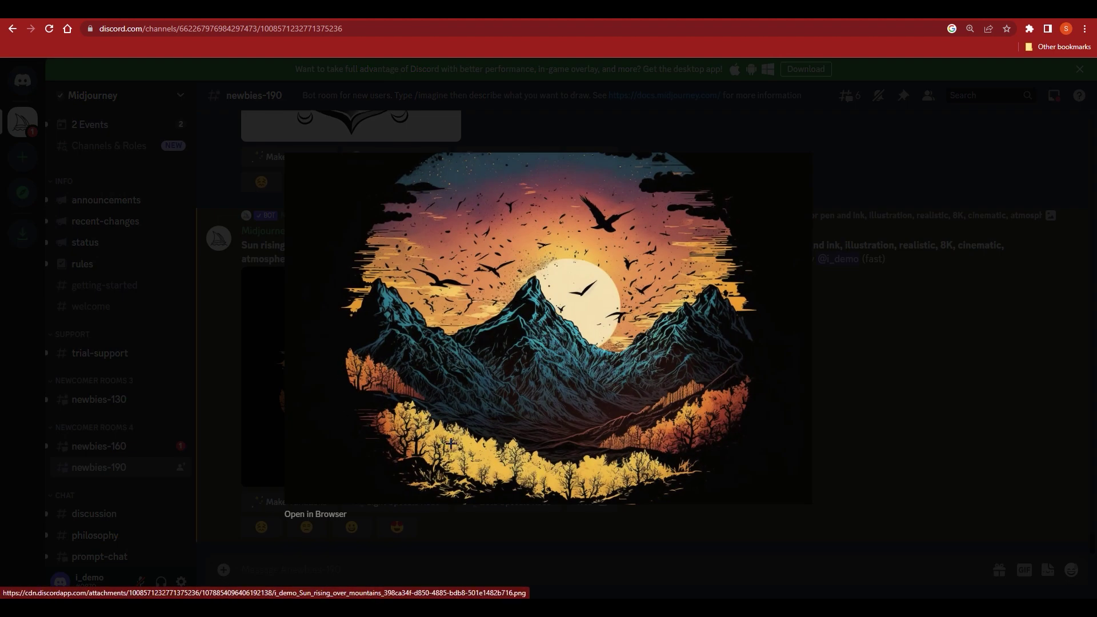
left_click(331, 516)
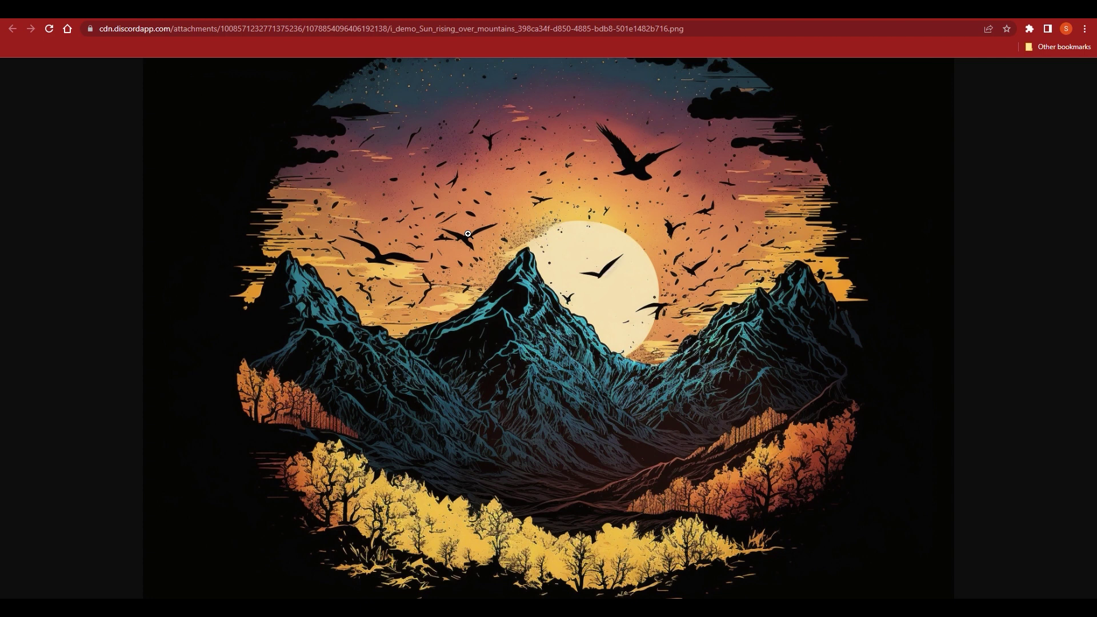
Step: Copy the upscaled mountain image from Chrome and switch over to Photoshop
key("alt")
right_click(397, 182)
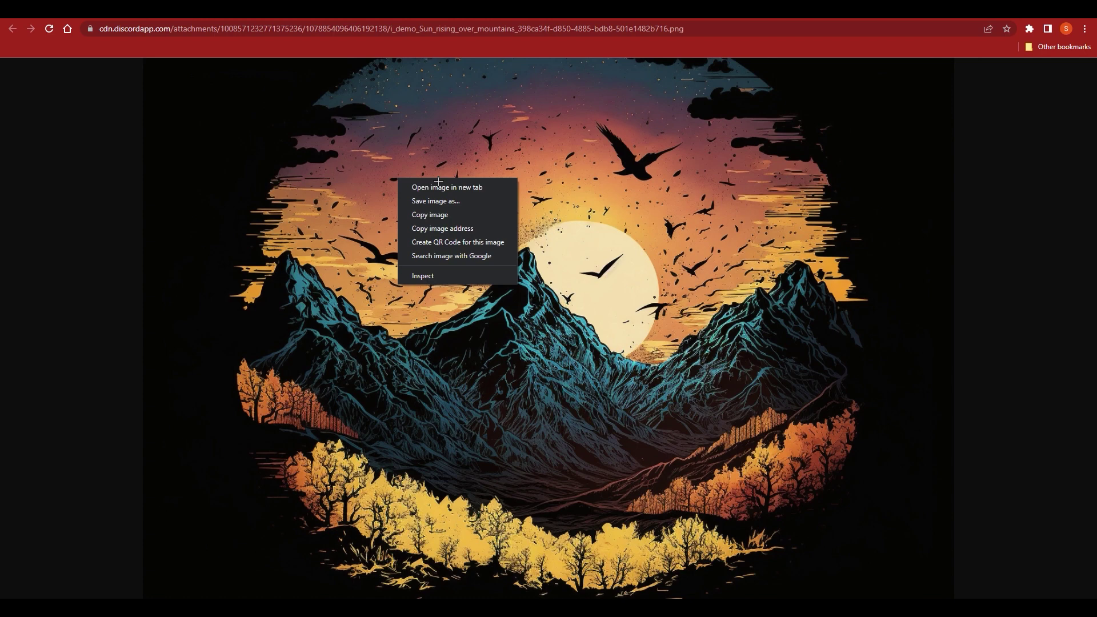
left_click(436, 215)
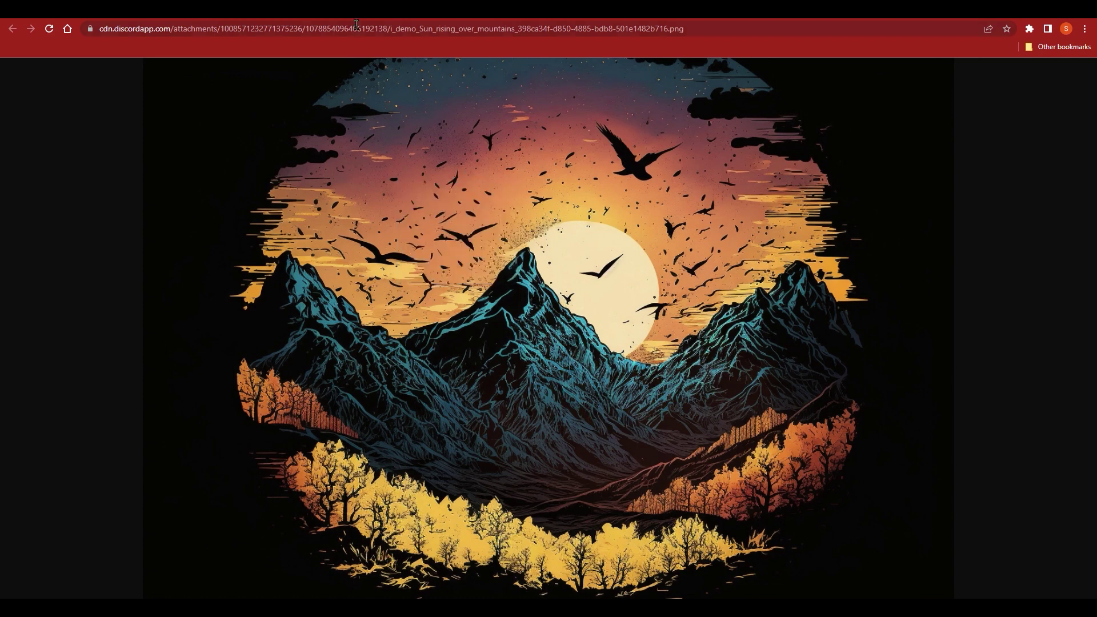
key("alt+Tab")
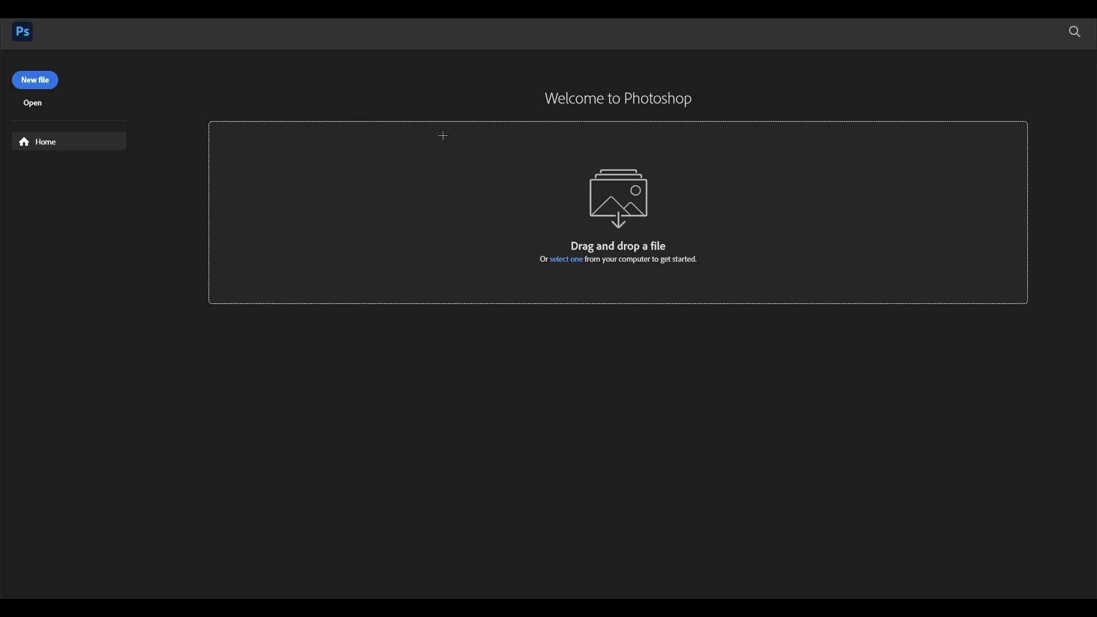
Step: Create a new A4 210 x 297 mm document
left_click(37, 81)
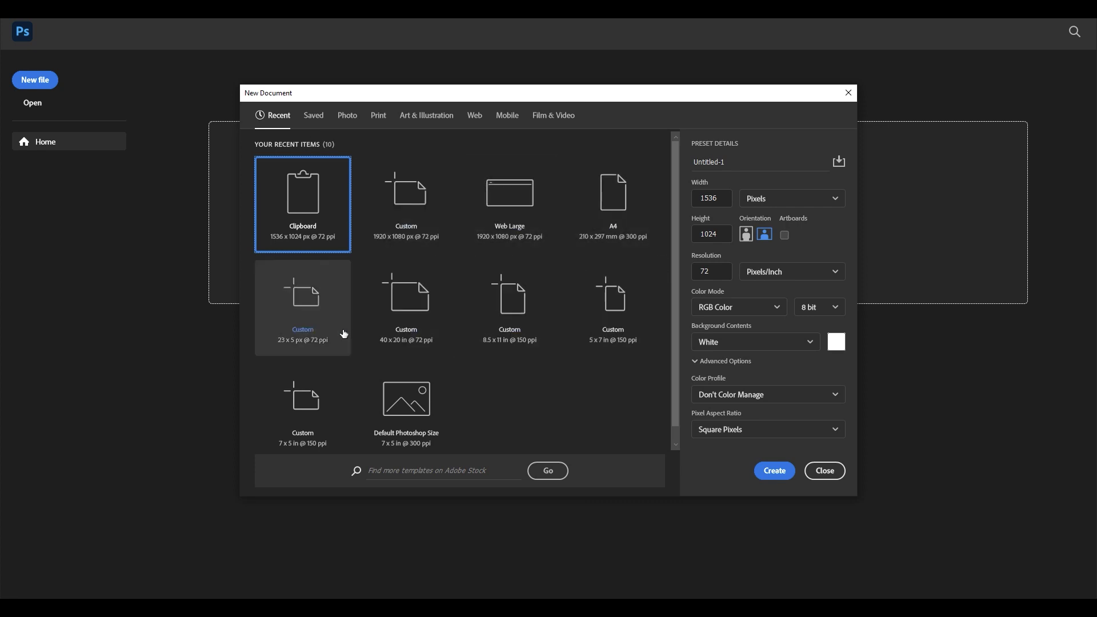
left_click(604, 245)
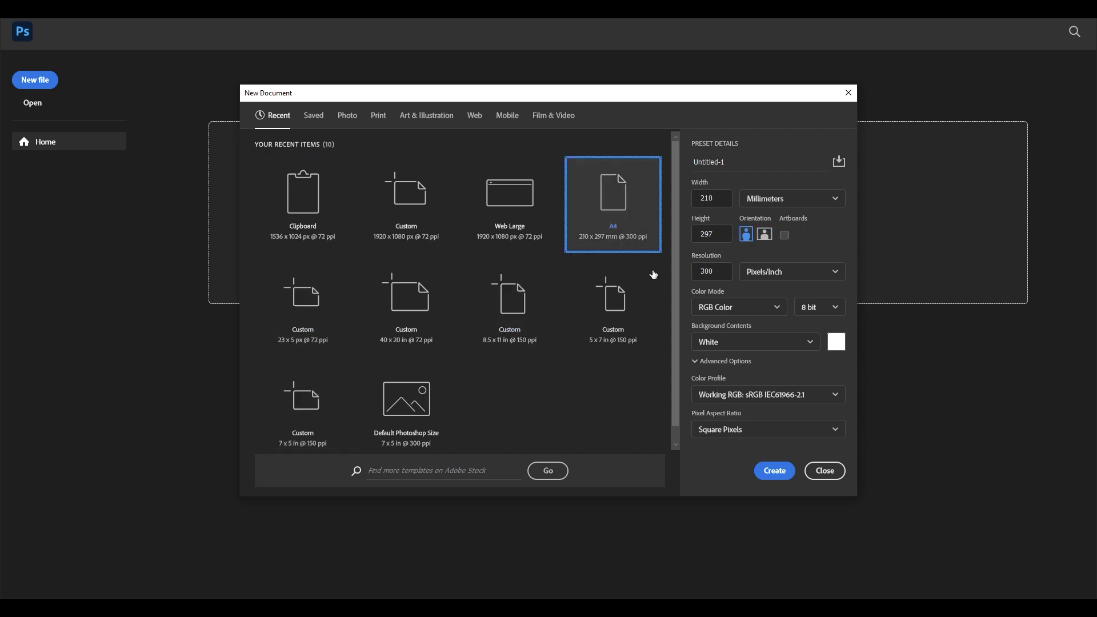
left_click(774, 471)
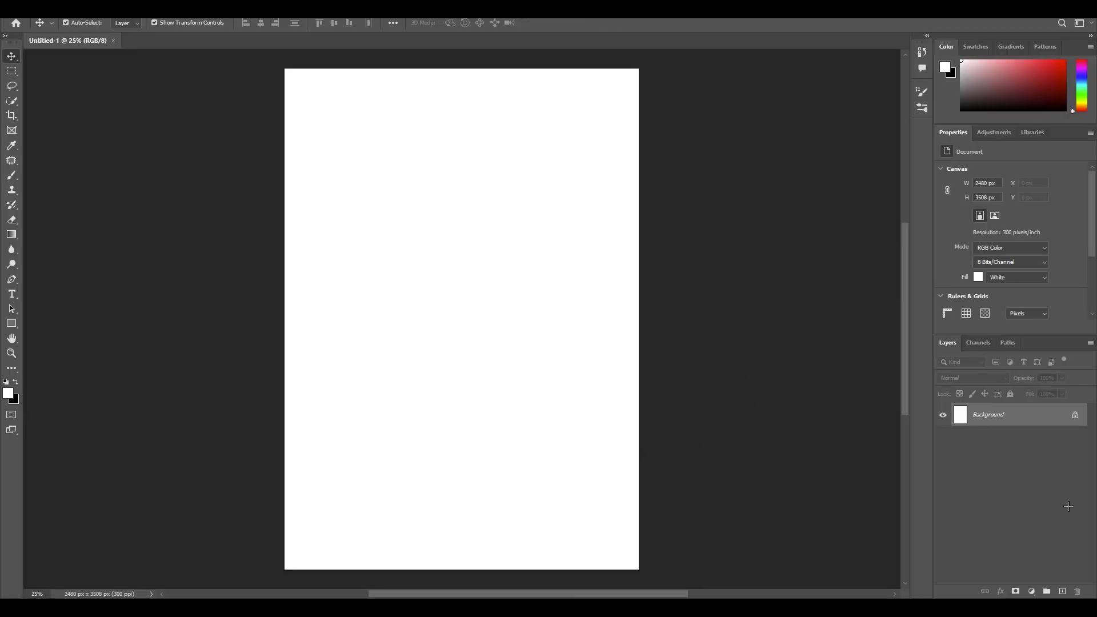
Step: Add a dark red #2c0000 Solid Color fill layer with an empty layer above it
left_click(1031, 592)
key("Escape")
type("2c0000")
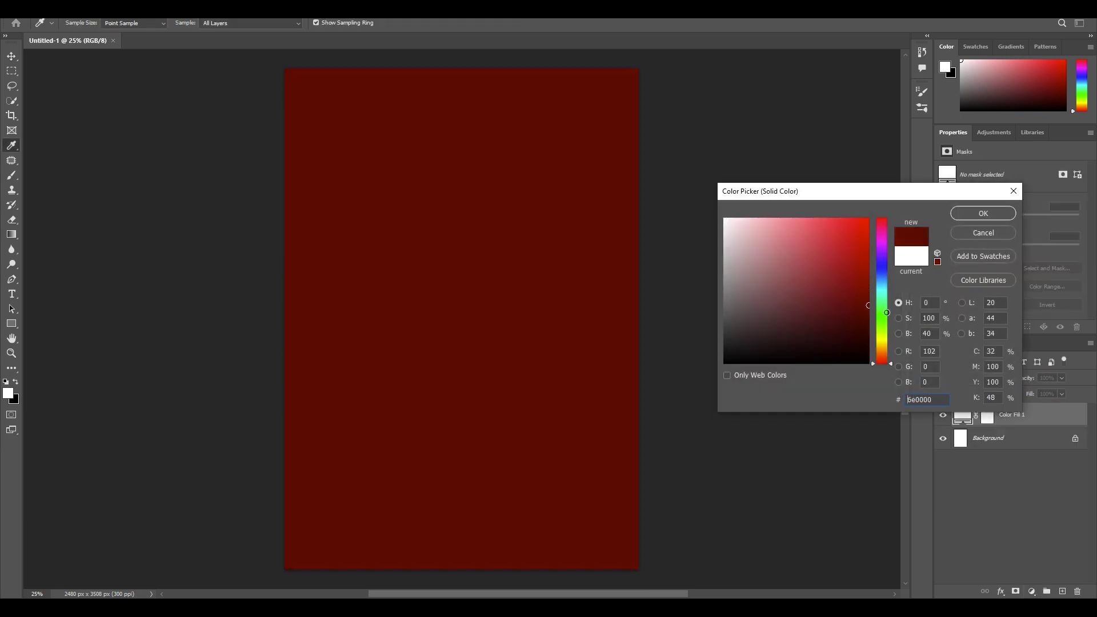
left_click(984, 213)
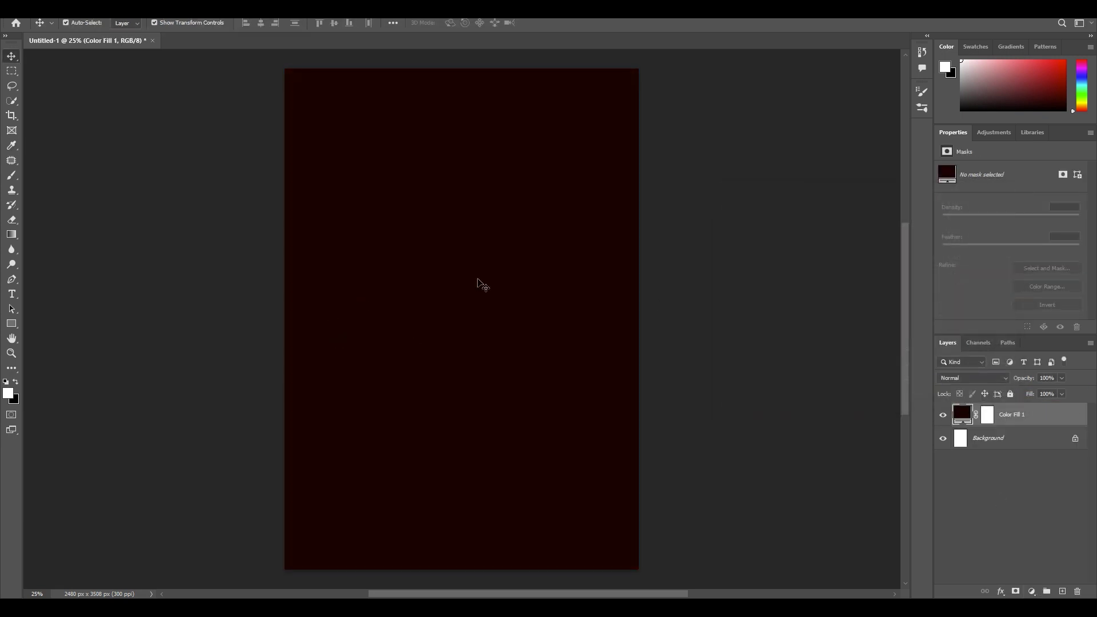
right_click(412, 222)
key("Escape")
left_click(1062, 592)
Step: Paste the mountain-sunrise image into the new layer and resize and centre it
key("ctrl+v")
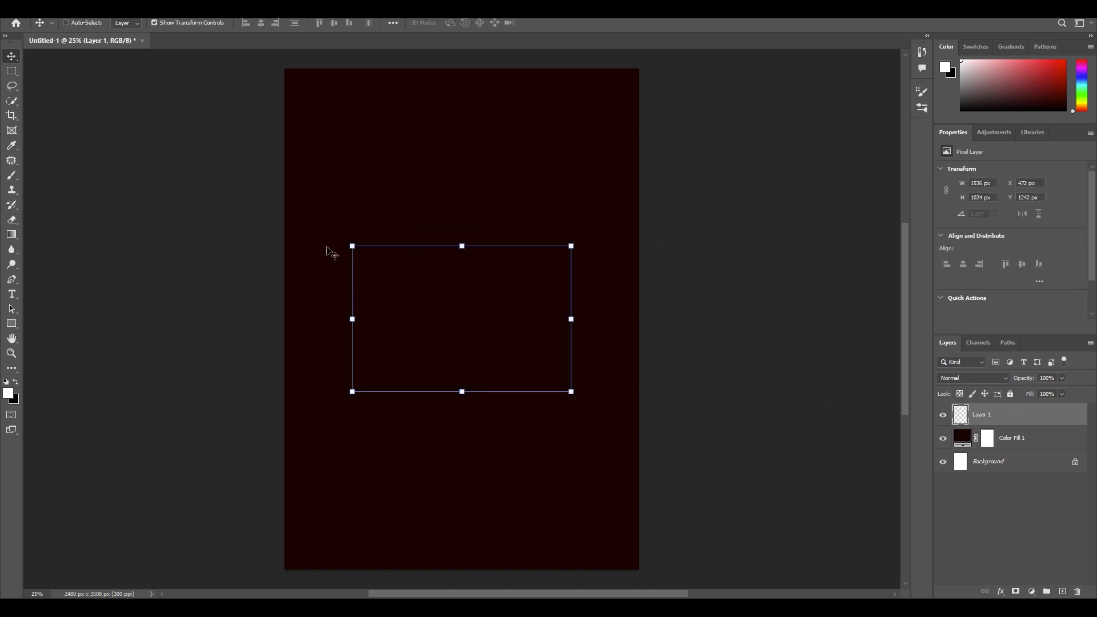
left_click_drag(462, 393, 469, 597)
left_click_drag(484, 483, 484, 349)
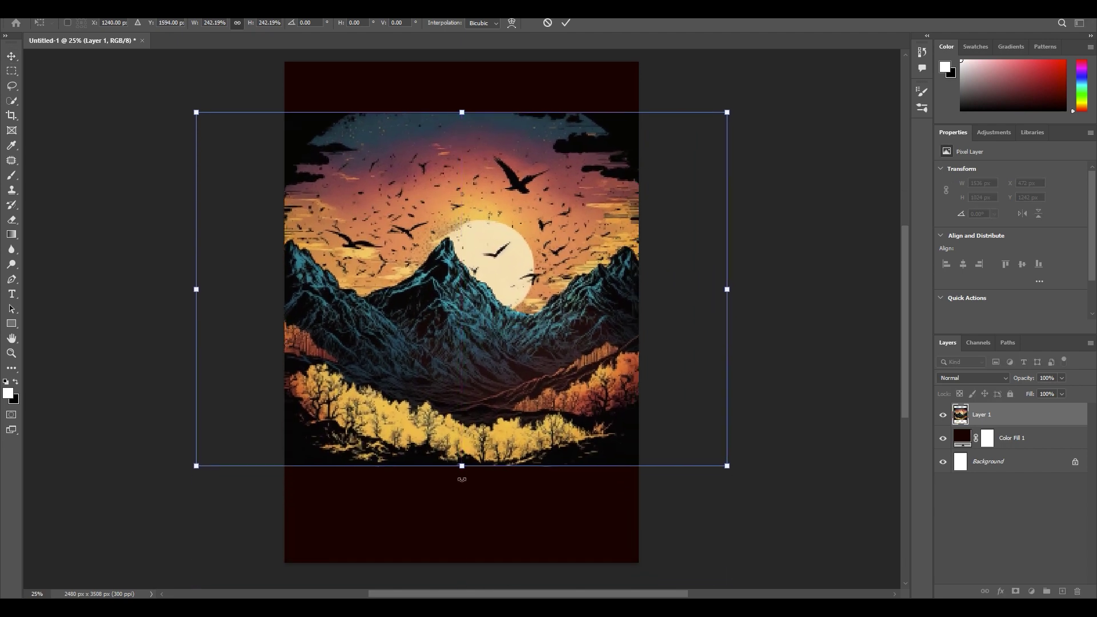
left_click_drag(461, 465, 461, 369)
left_click_drag(475, 314, 473, 321)
left_click(565, 23)
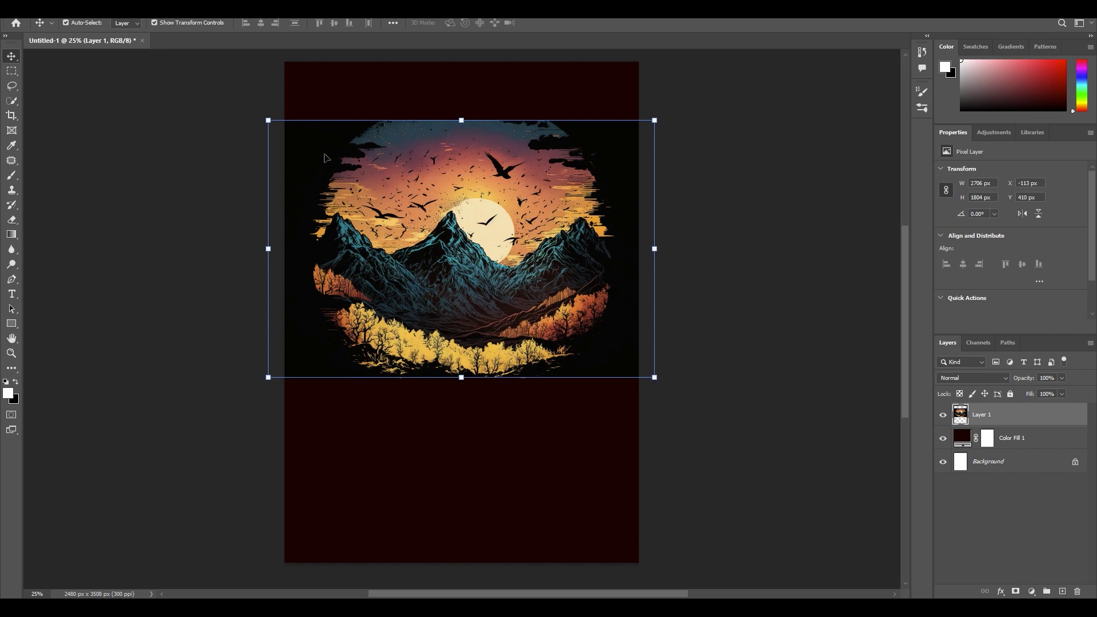
Step: Draw a circular elliptical selection and use it as a layer mask on Layer 1
left_click(505, 381)
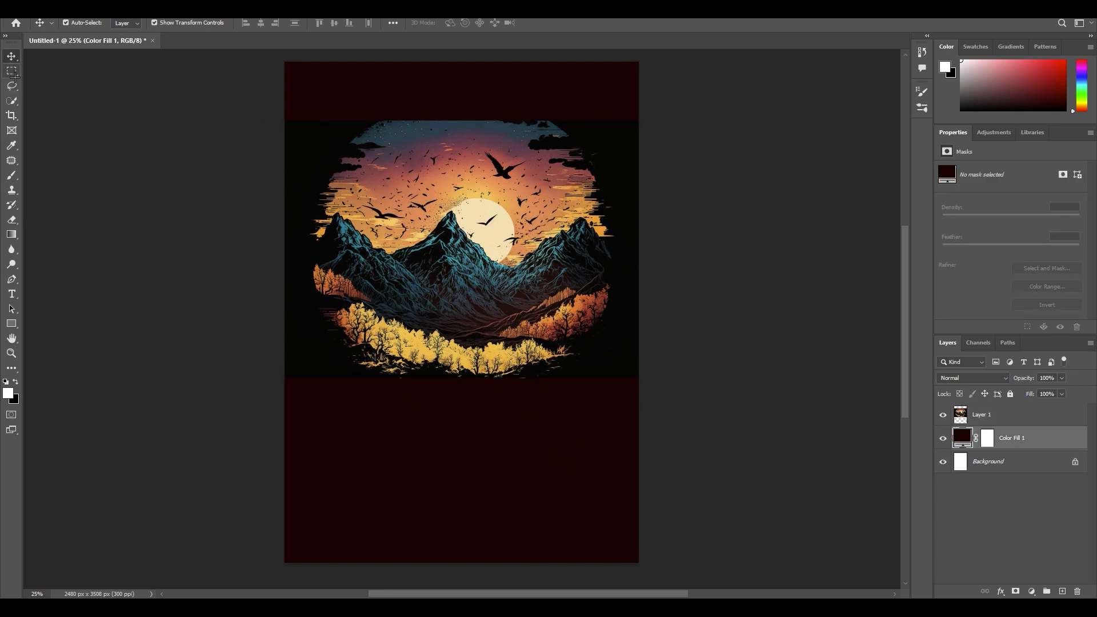
left_click_drag(11, 71, 57, 82)
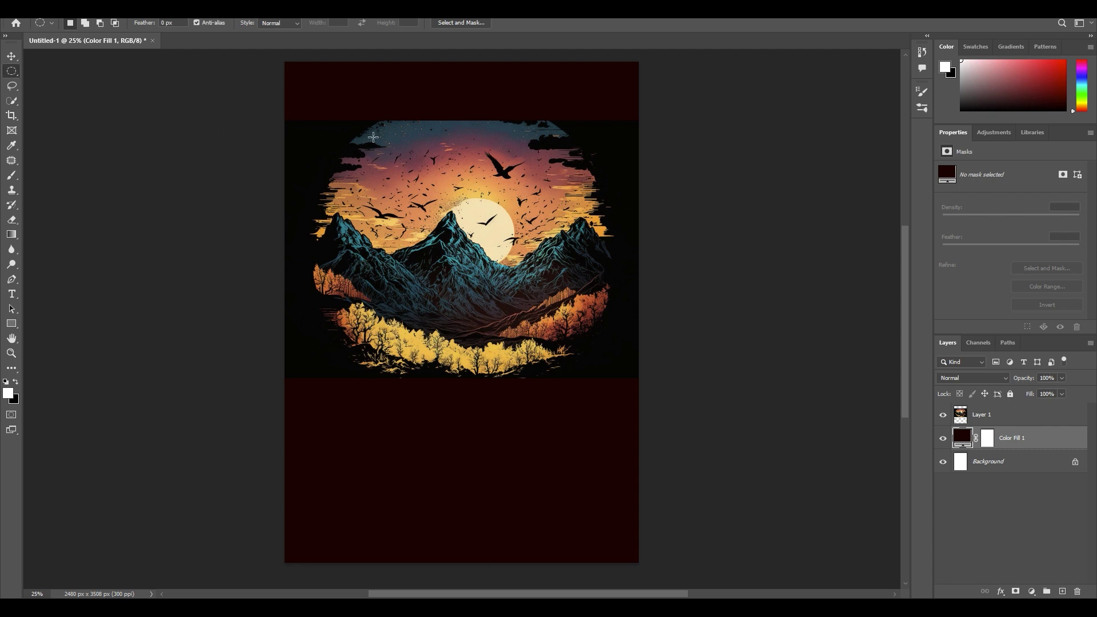
key("ctrl+shift+d")
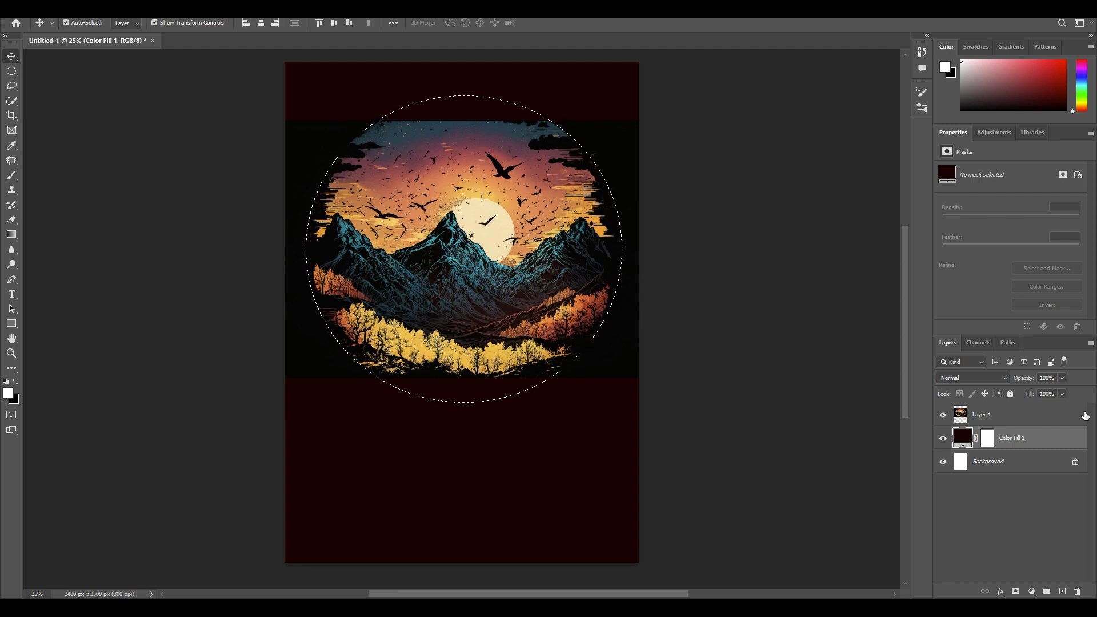
left_click(1006, 415)
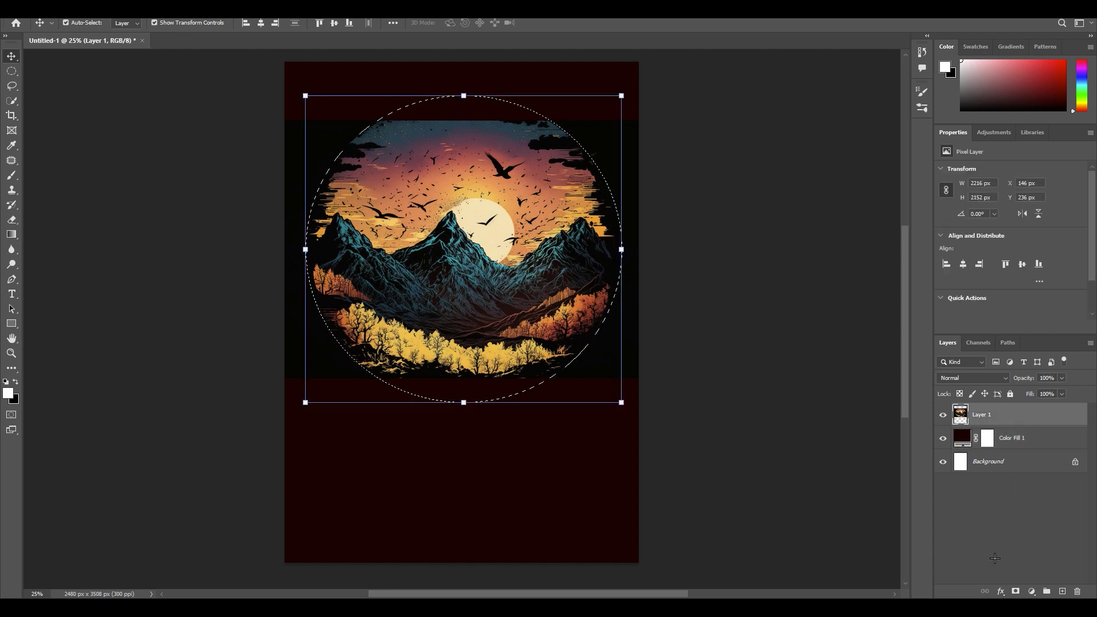
left_click(1015, 592)
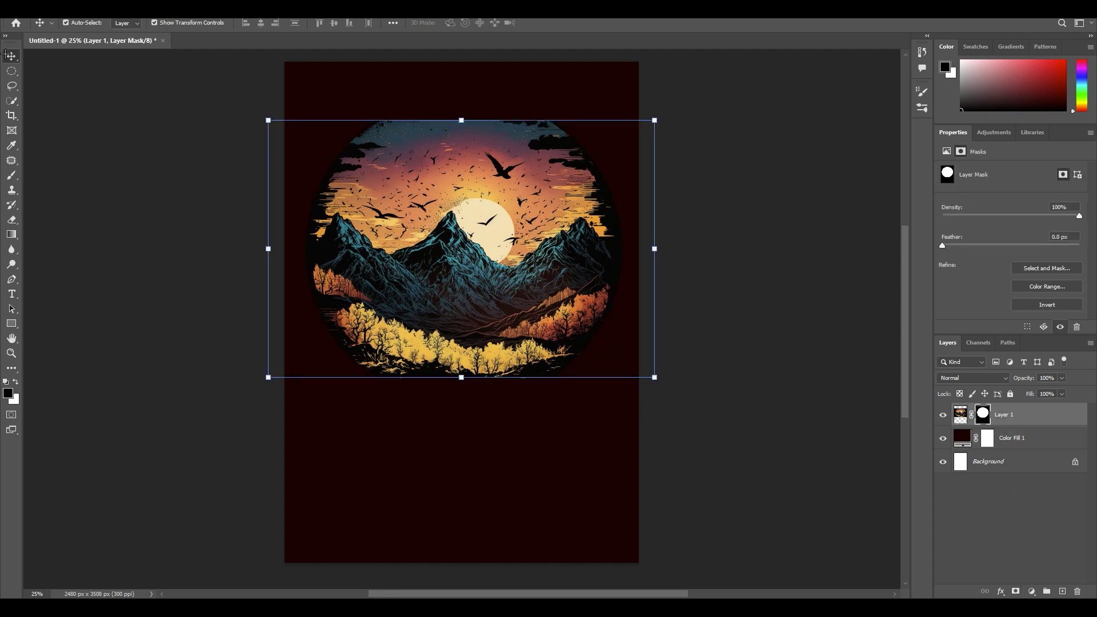
Step: Move the circular artwork lower and enlarge it to about 144%
left_click_drag(499, 299, 492, 380)
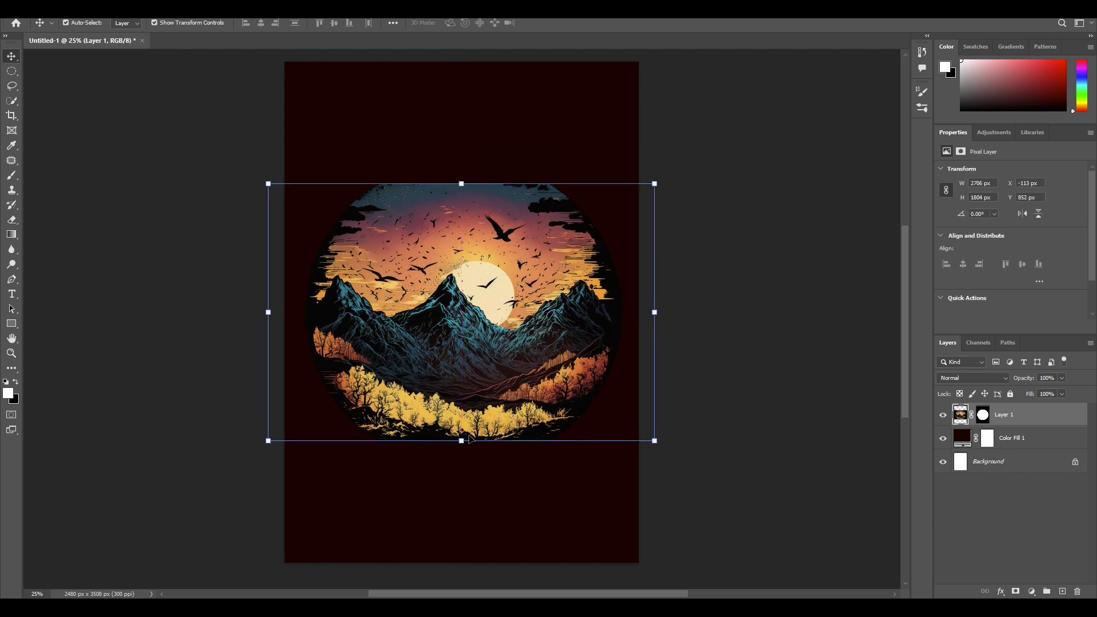
left_click_drag(462, 438, 482, 421)
left_click(551, 85)
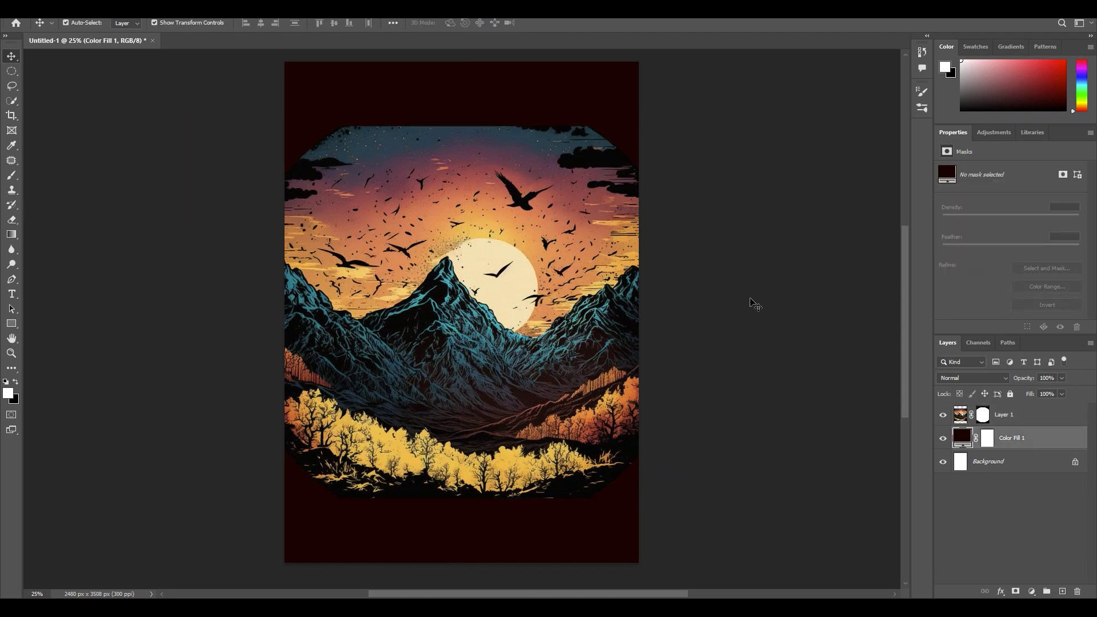
Step: Type the red TAKE ME TO THE headline above the artwork
key("t")
left_click(1043, 420)
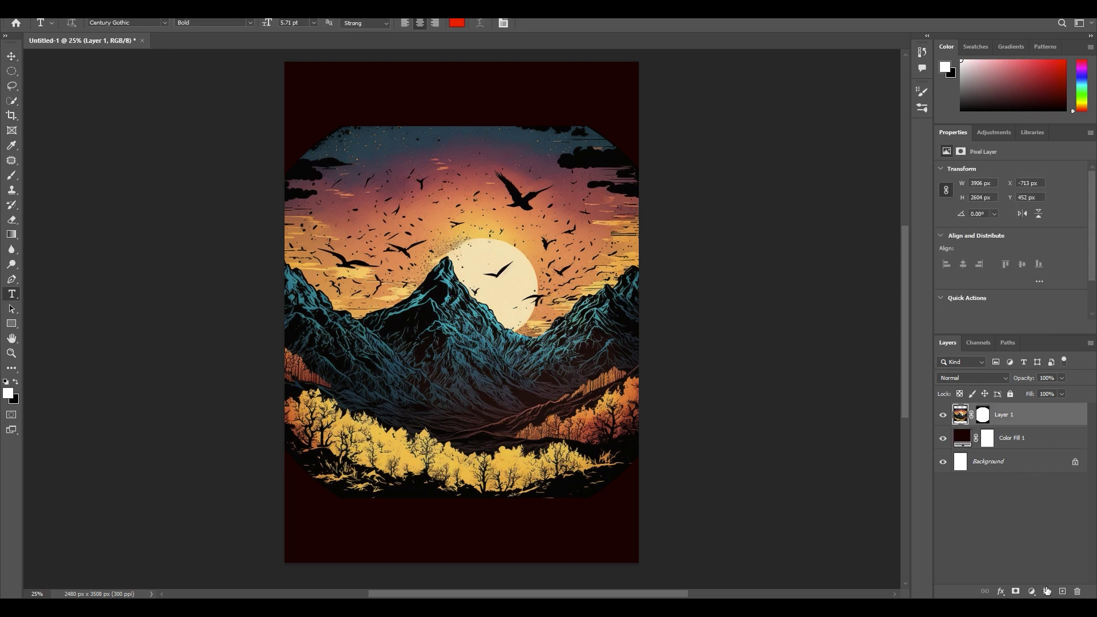
left_click(428, 117)
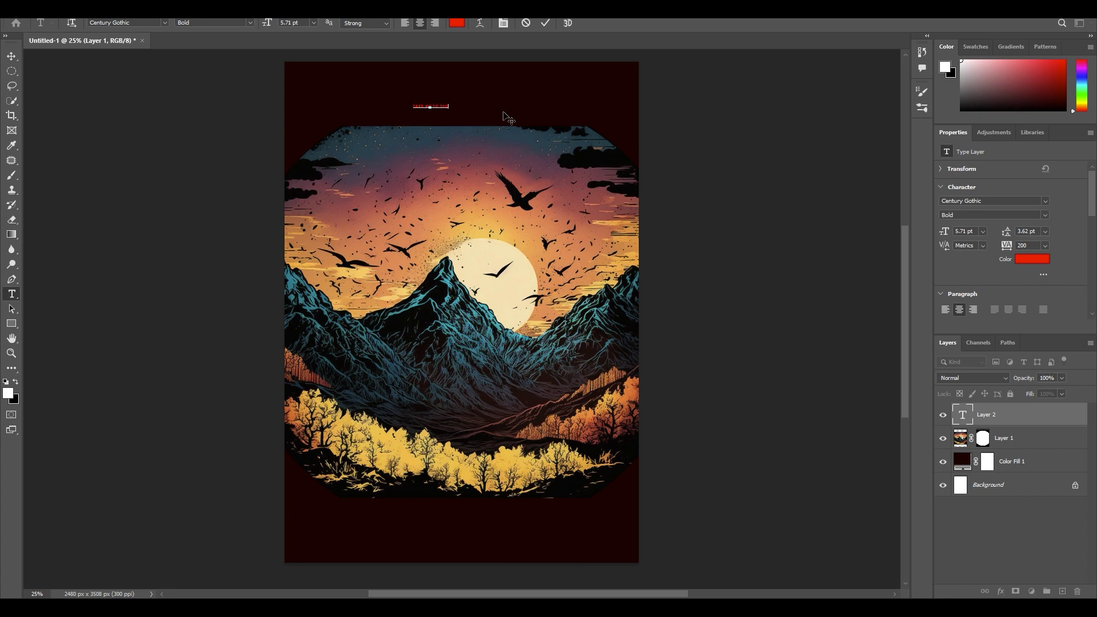
key("ctrl+a")
left_click(11, 56)
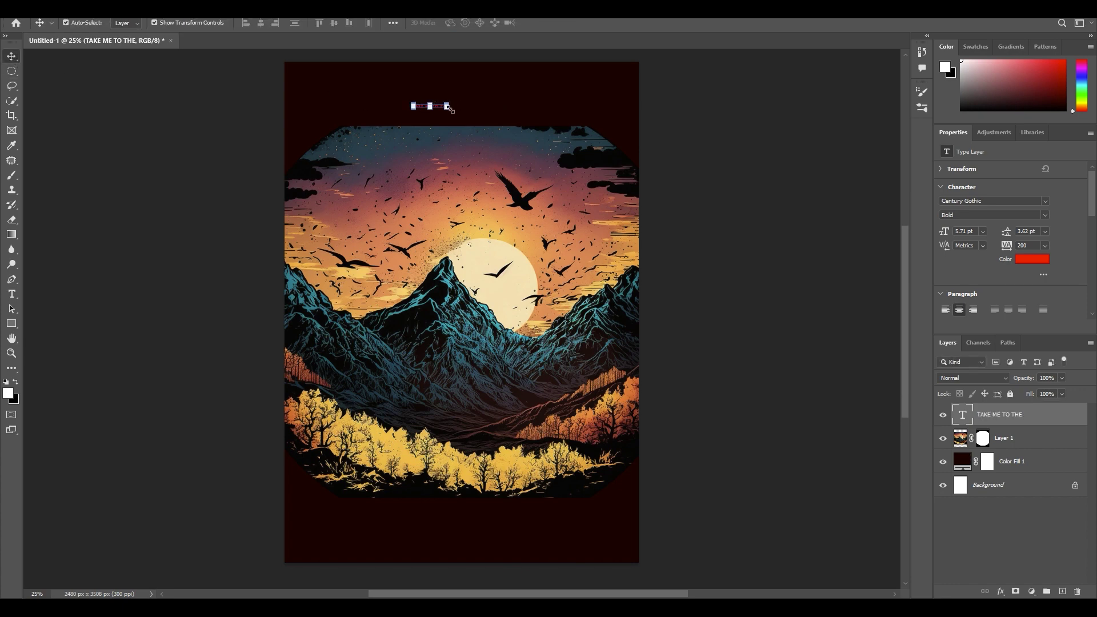
Step: Scale the headline across the top and add the MOUNTAINS line at the bottom
key("ctrl+t")
left_click_drag(449, 104, 739, 140)
left_click_drag(571, 158, 461, 167)
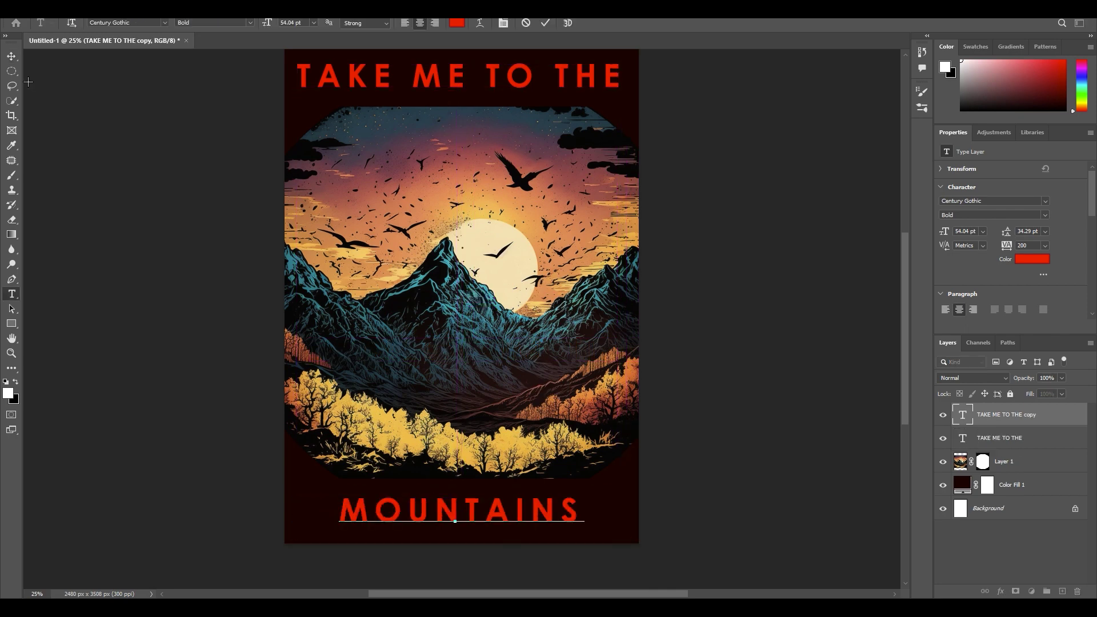
left_click(12, 56)
left_click(173, 114)
Step: Zoom and pan to inspect the poster's artwork detail up close
scroll(531, 252, "down", 2)
scroll(520, 250, "right", 1)
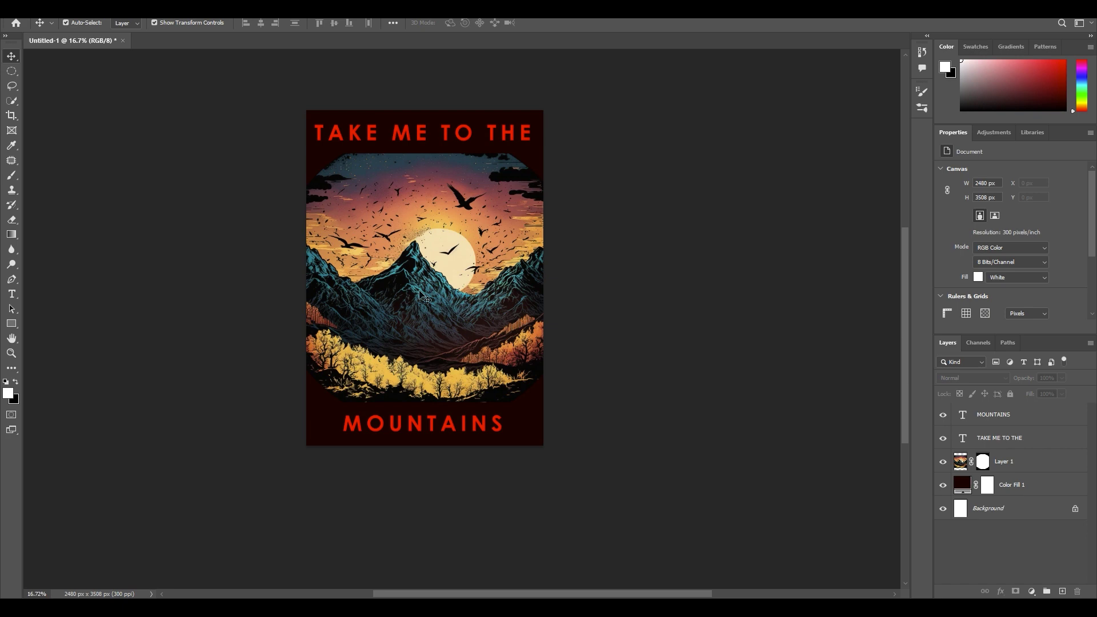
scroll(420, 295, "up", 4)
left_click_drag(393, 204, 524, 244)
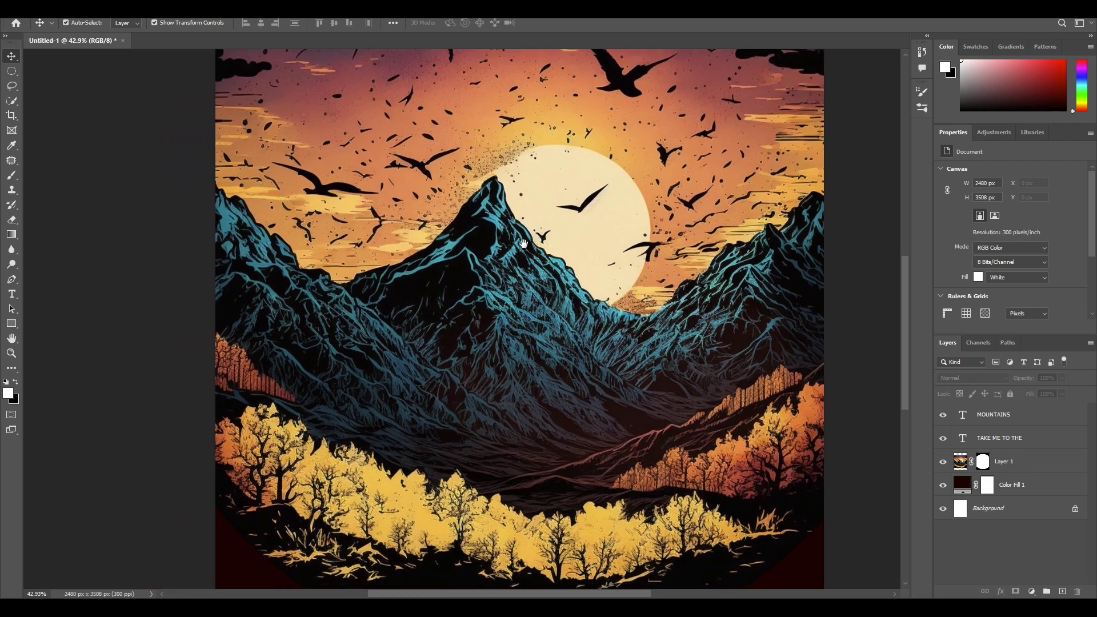
scroll(523, 244, "down", 3)
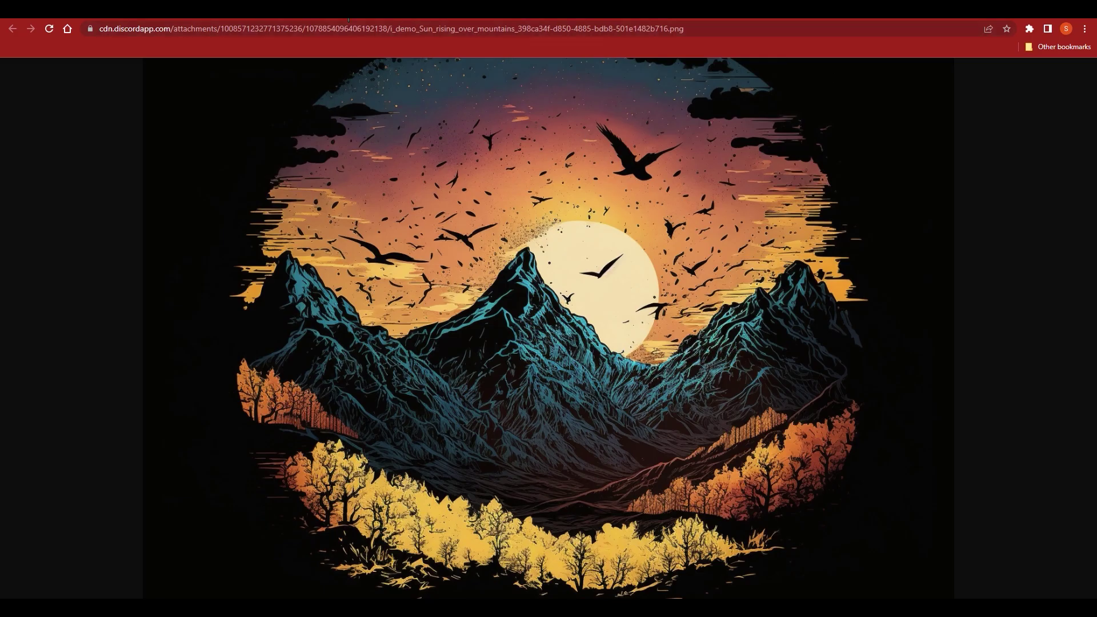
Step: Back in Discord, close the enlarged mountain image and scroll up through newbies-190
left_click(348, 20)
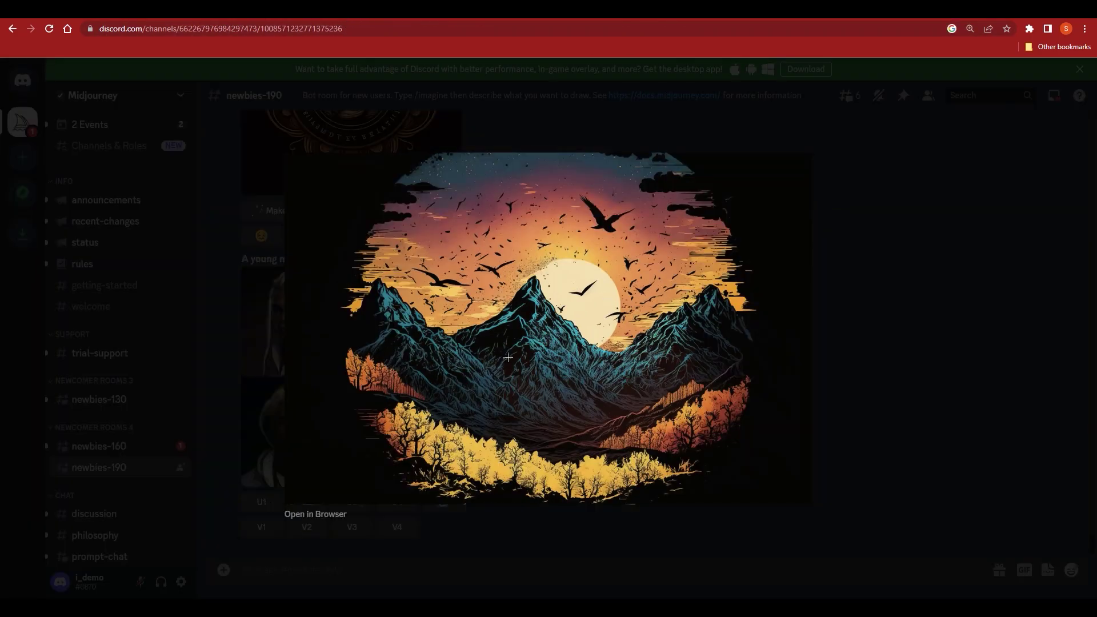
left_click(965, 354)
scroll(465, 491, "up", 5)
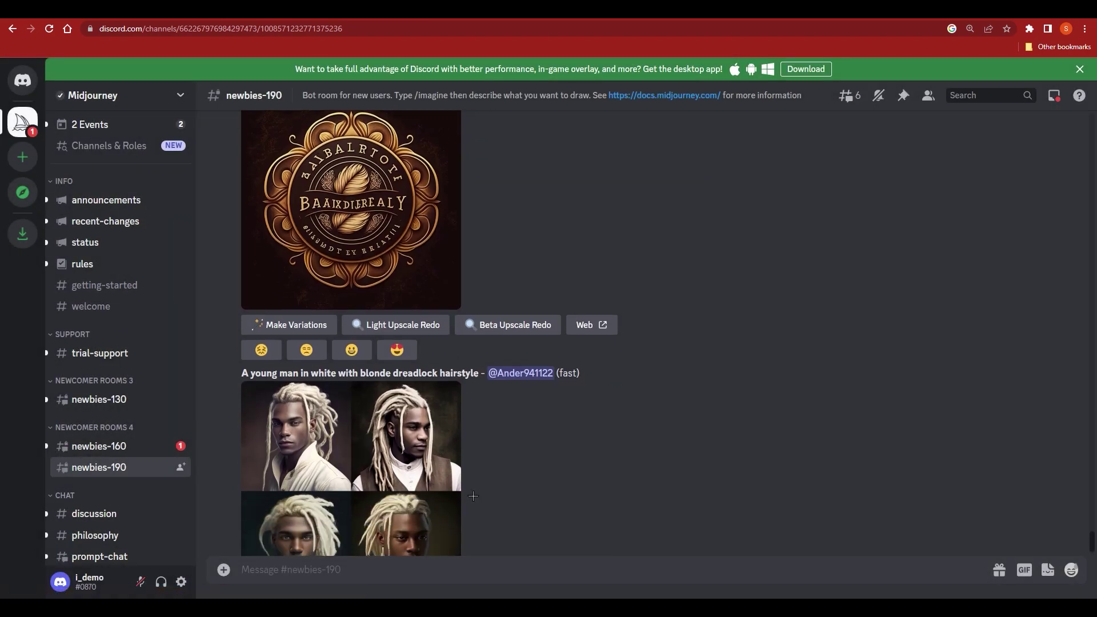
scroll(466, 491, "up", 2)
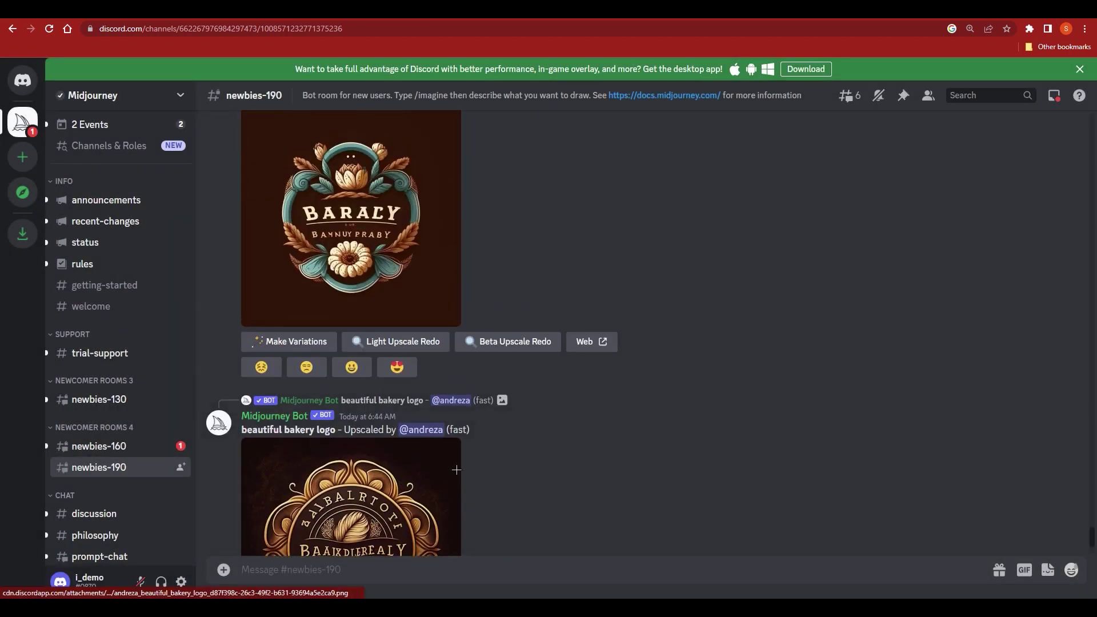
scroll(487, 465, "up", 2)
scroll(487, 464, "up", 3)
scroll(487, 465, "up", 5)
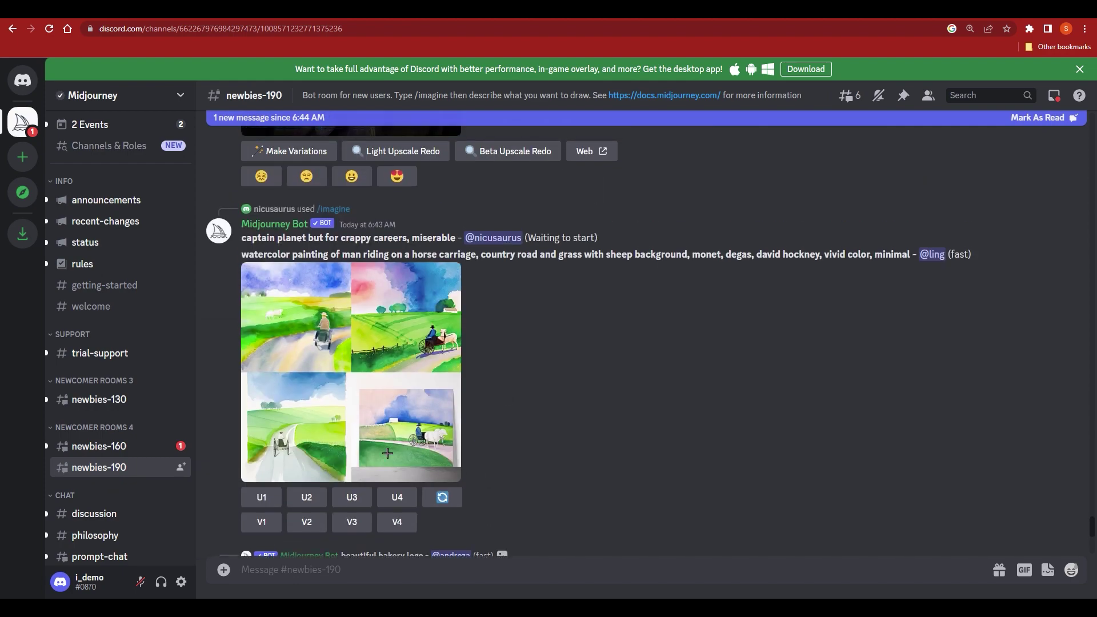
Step: Scroll down the newbies-190 chat to other users' results, such as an upscaled bakery logo
scroll(437, 382, "down", 3)
scroll(437, 383, "down", 5)
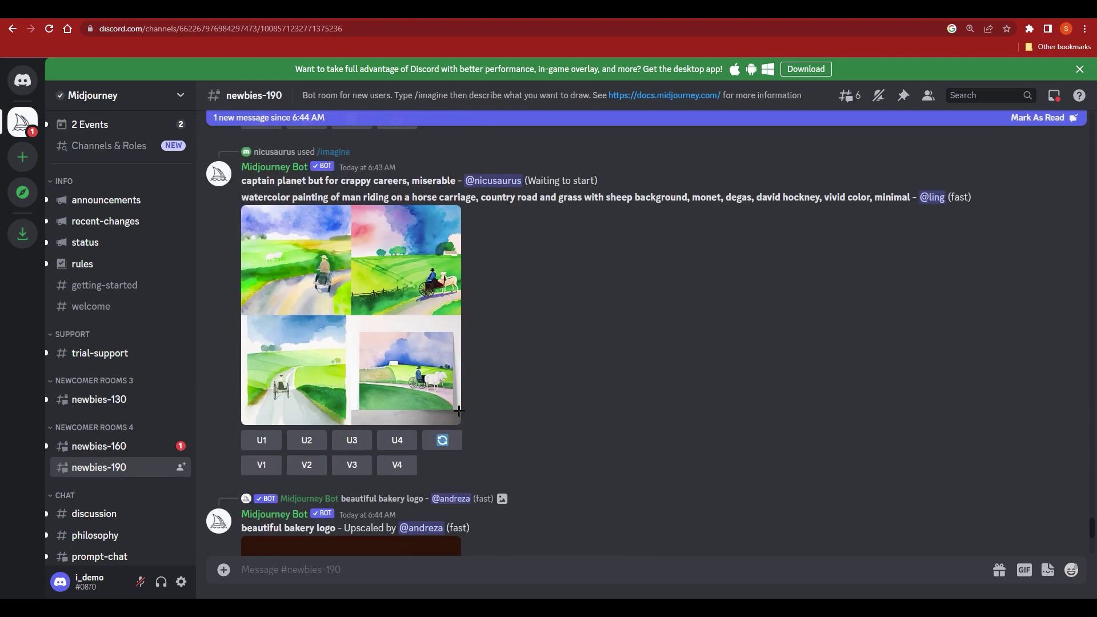
scroll(457, 409, "down", 5)
scroll(458, 411, "down", 4)
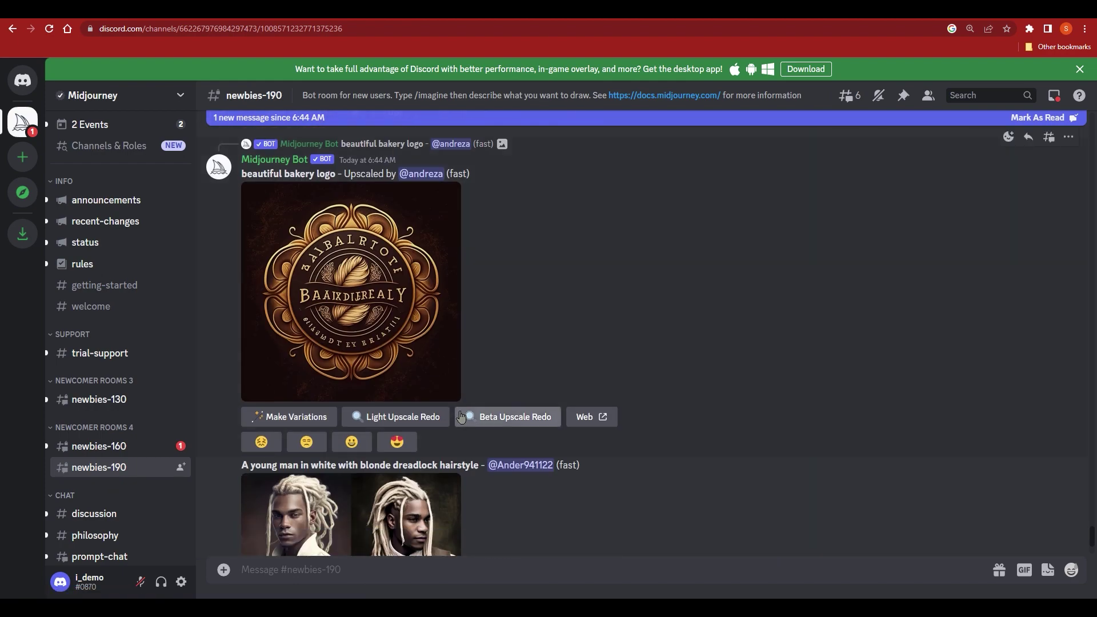
left_click_drag(241, 466, 476, 472)
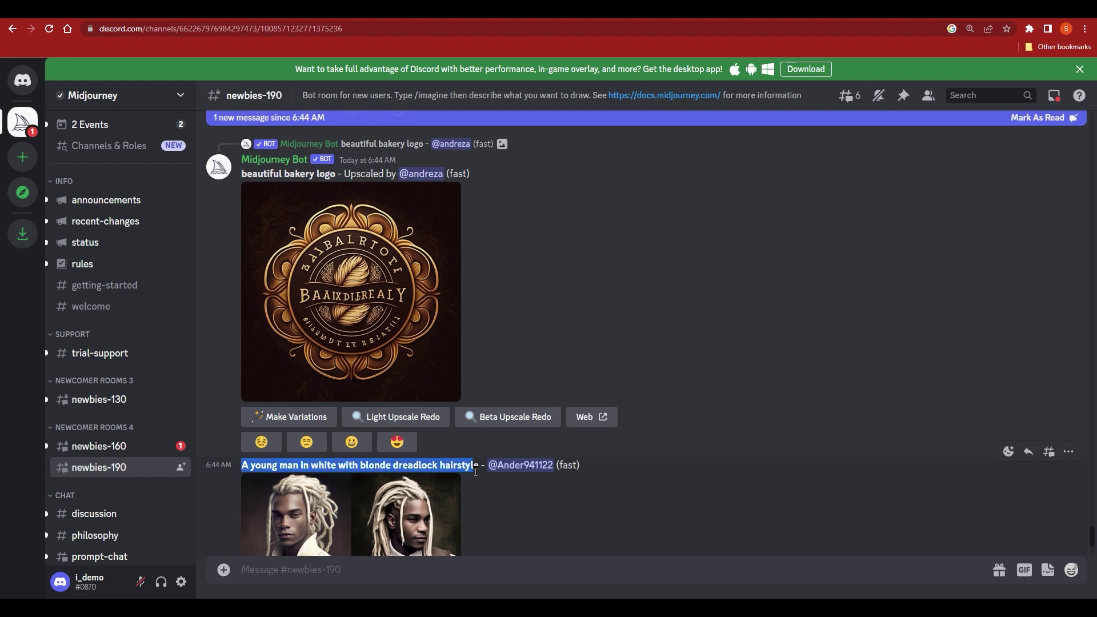
left_click(513, 493)
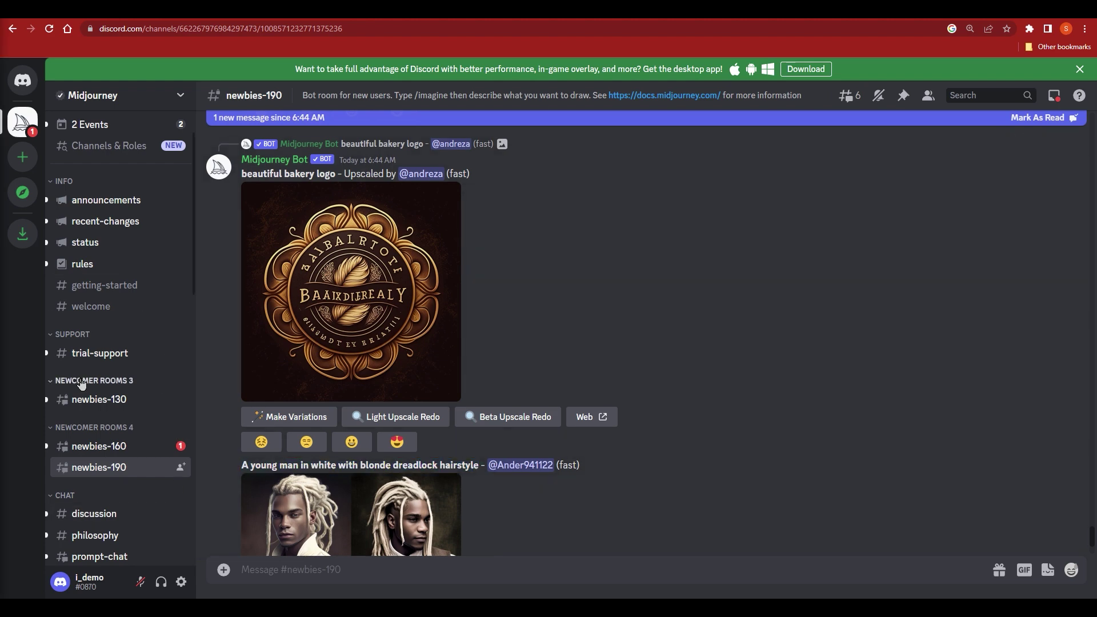
scroll(91, 377, "down", 2)
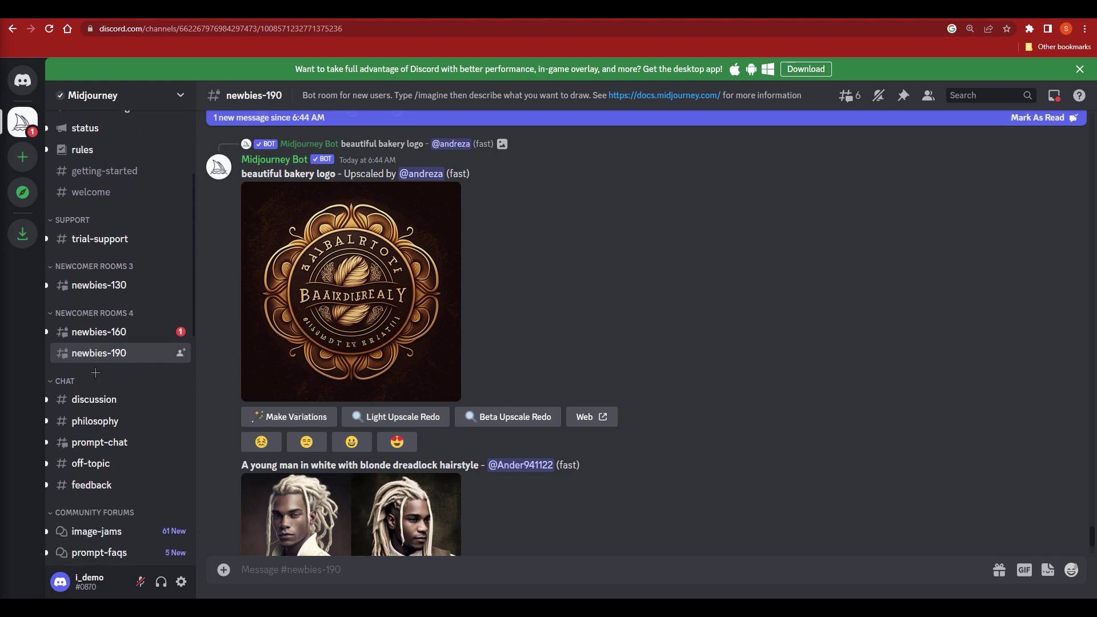